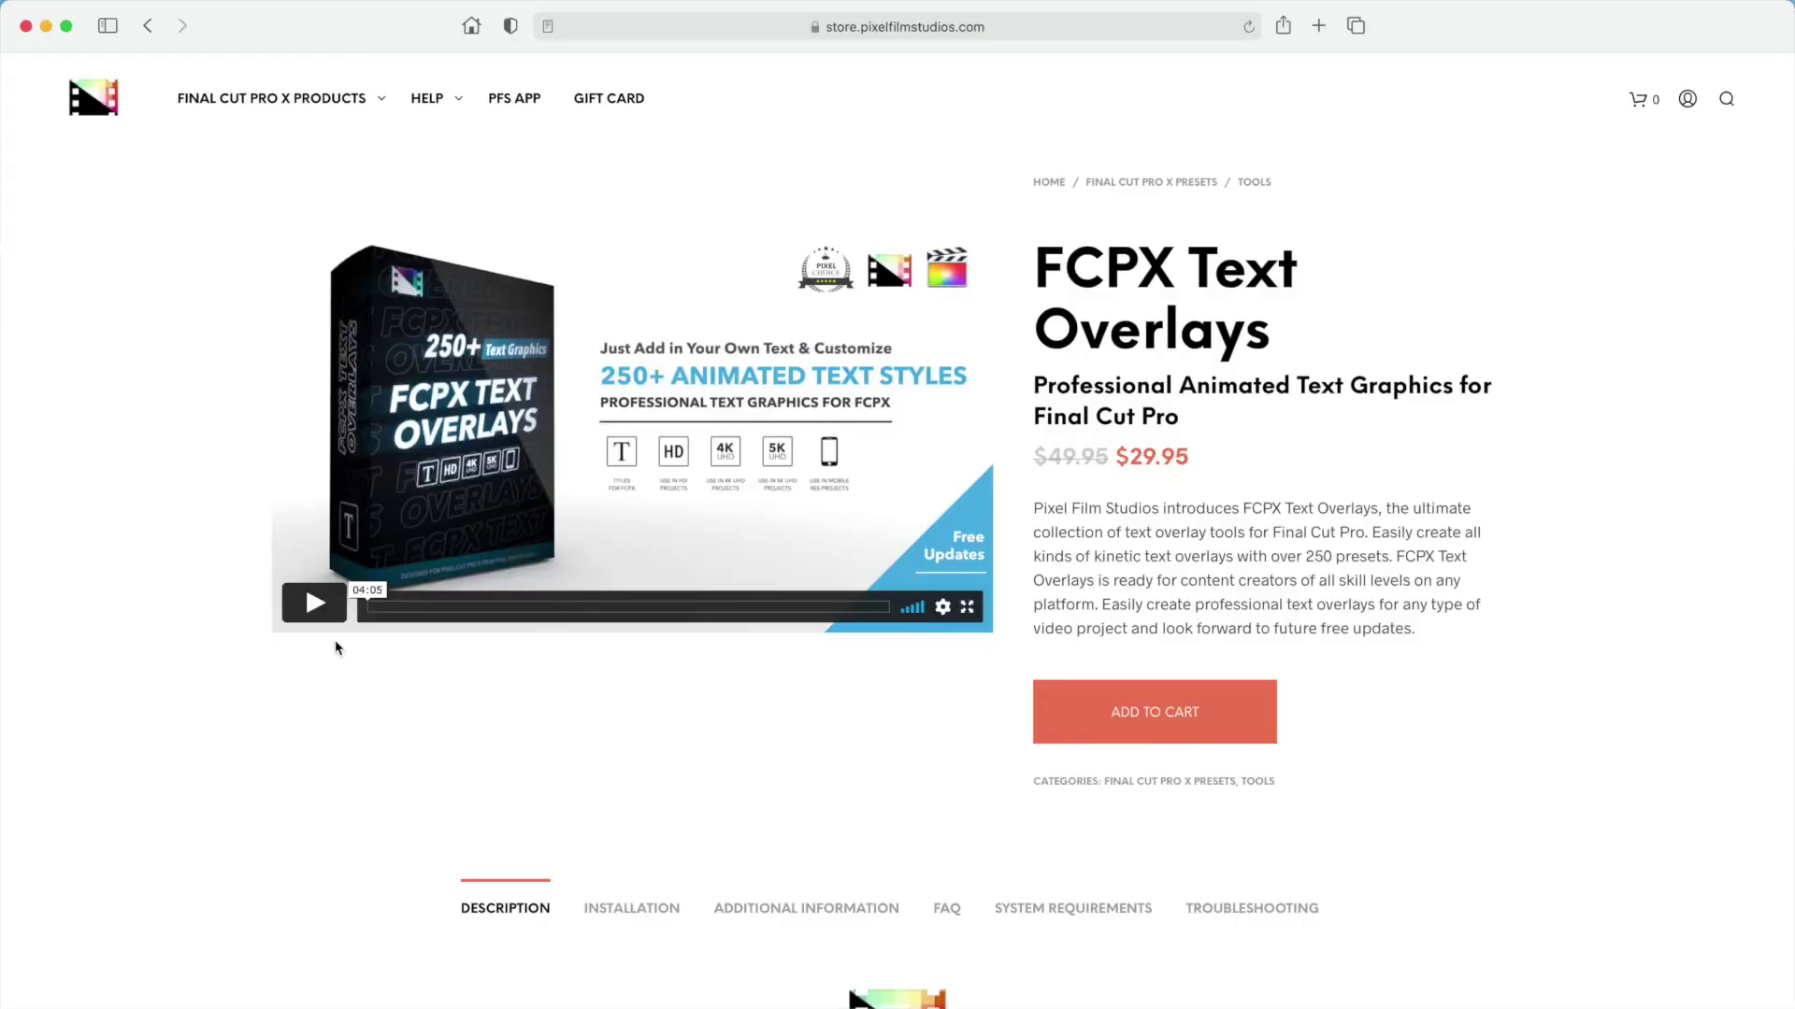
Play the FCPX Text Overlays product demo video, then return to Final Cut Pro's installed titles.
{"action": "left_click", "coordinate": [315, 603]}
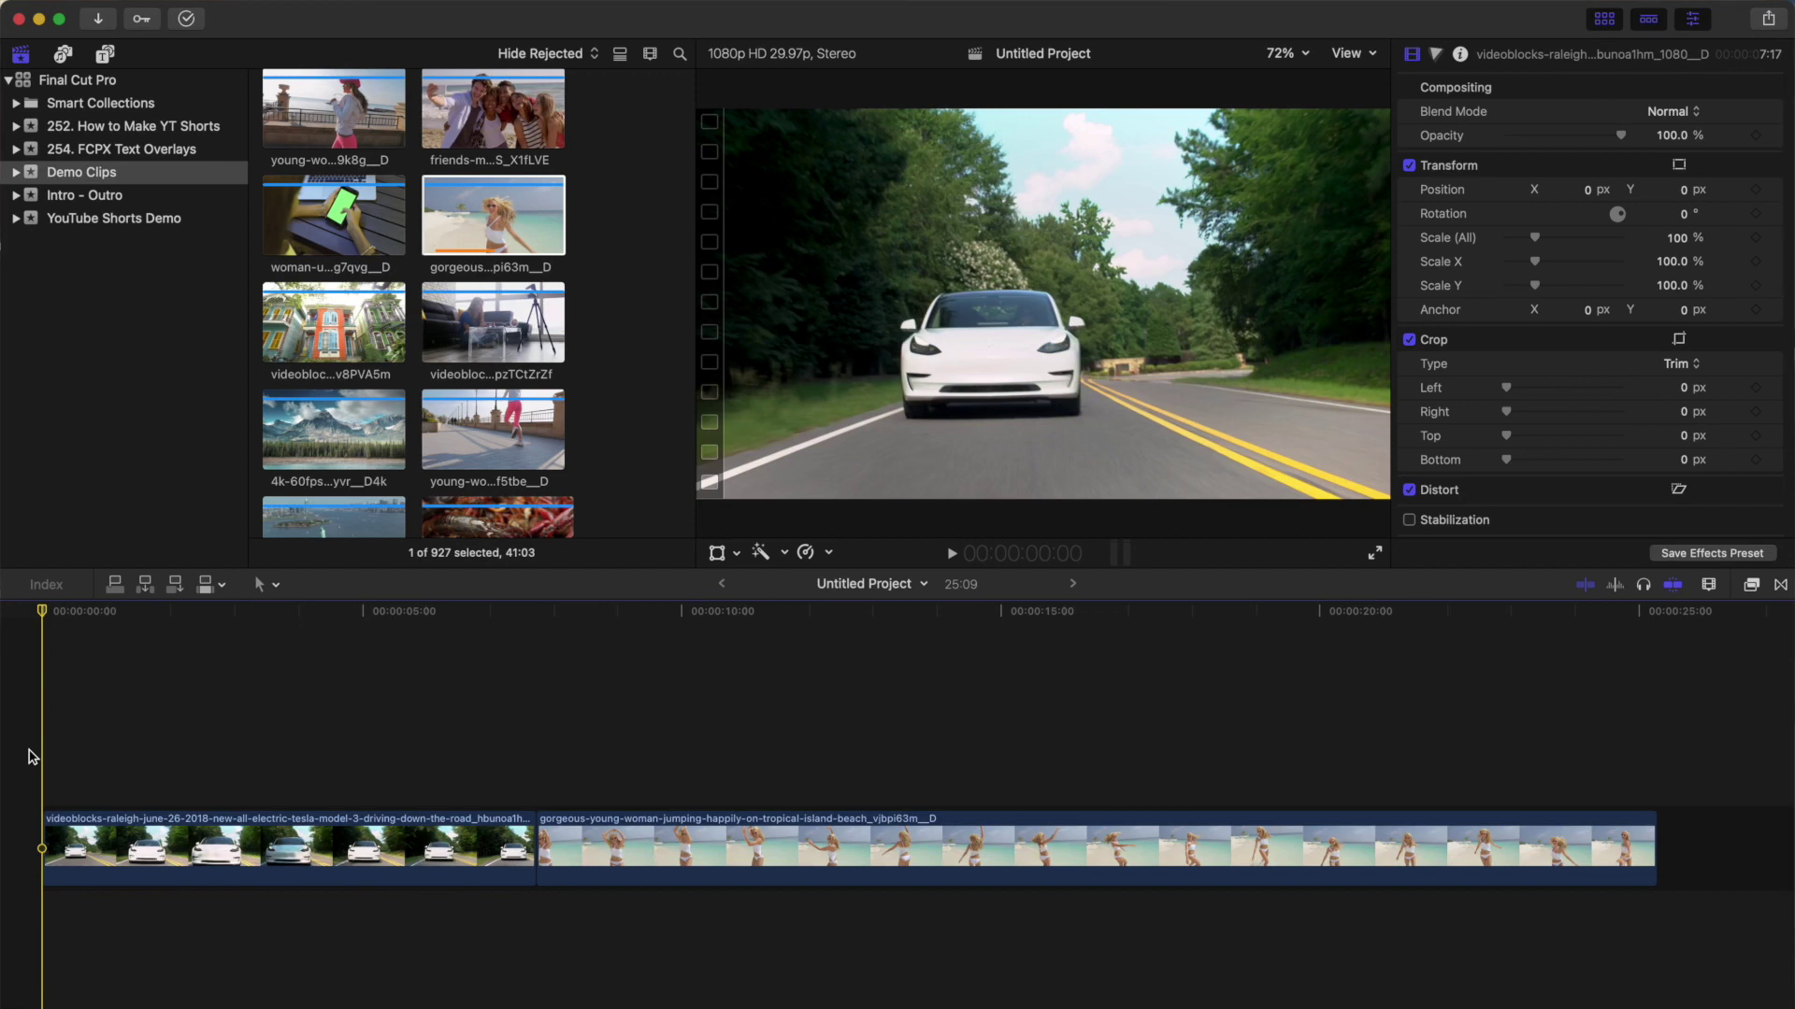
{"action": "left_click", "coordinate": [109, 56]}
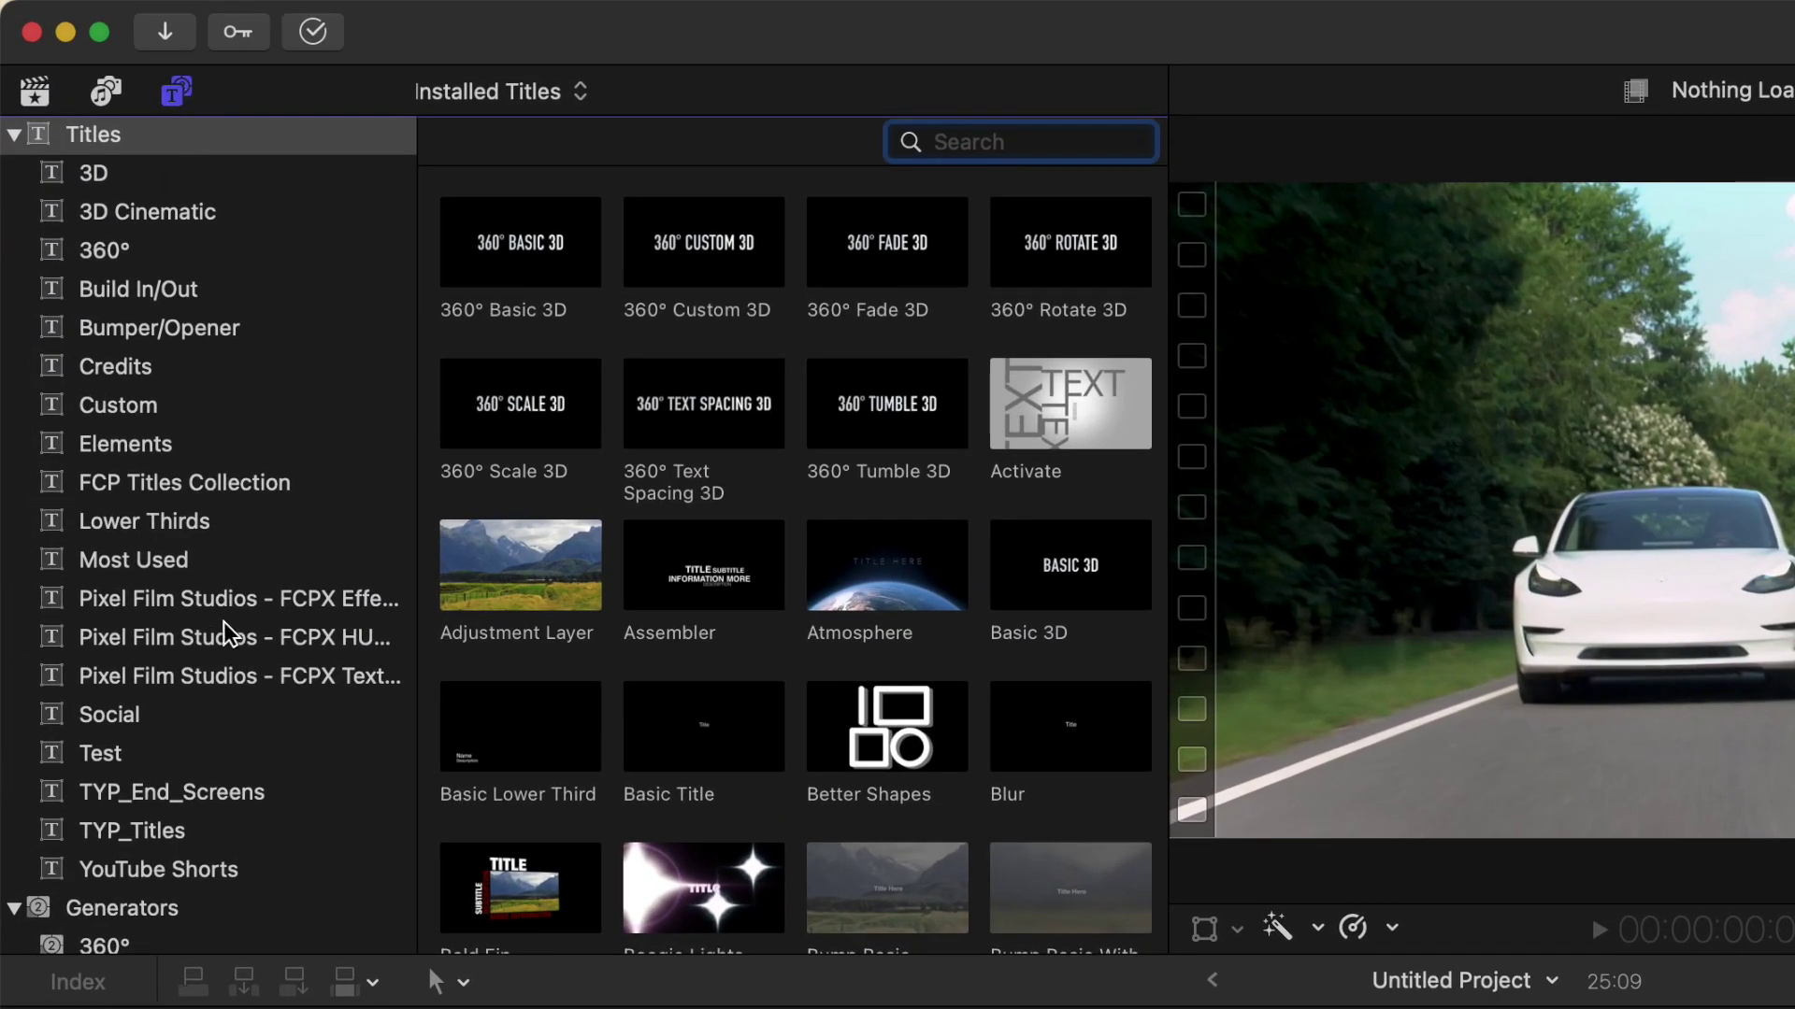
Show the Pixel Film Studios FCPX Text Overlays titles and skim presets like Trails and Basic 1.
{"action": "left_click", "coordinate": [222, 677]}
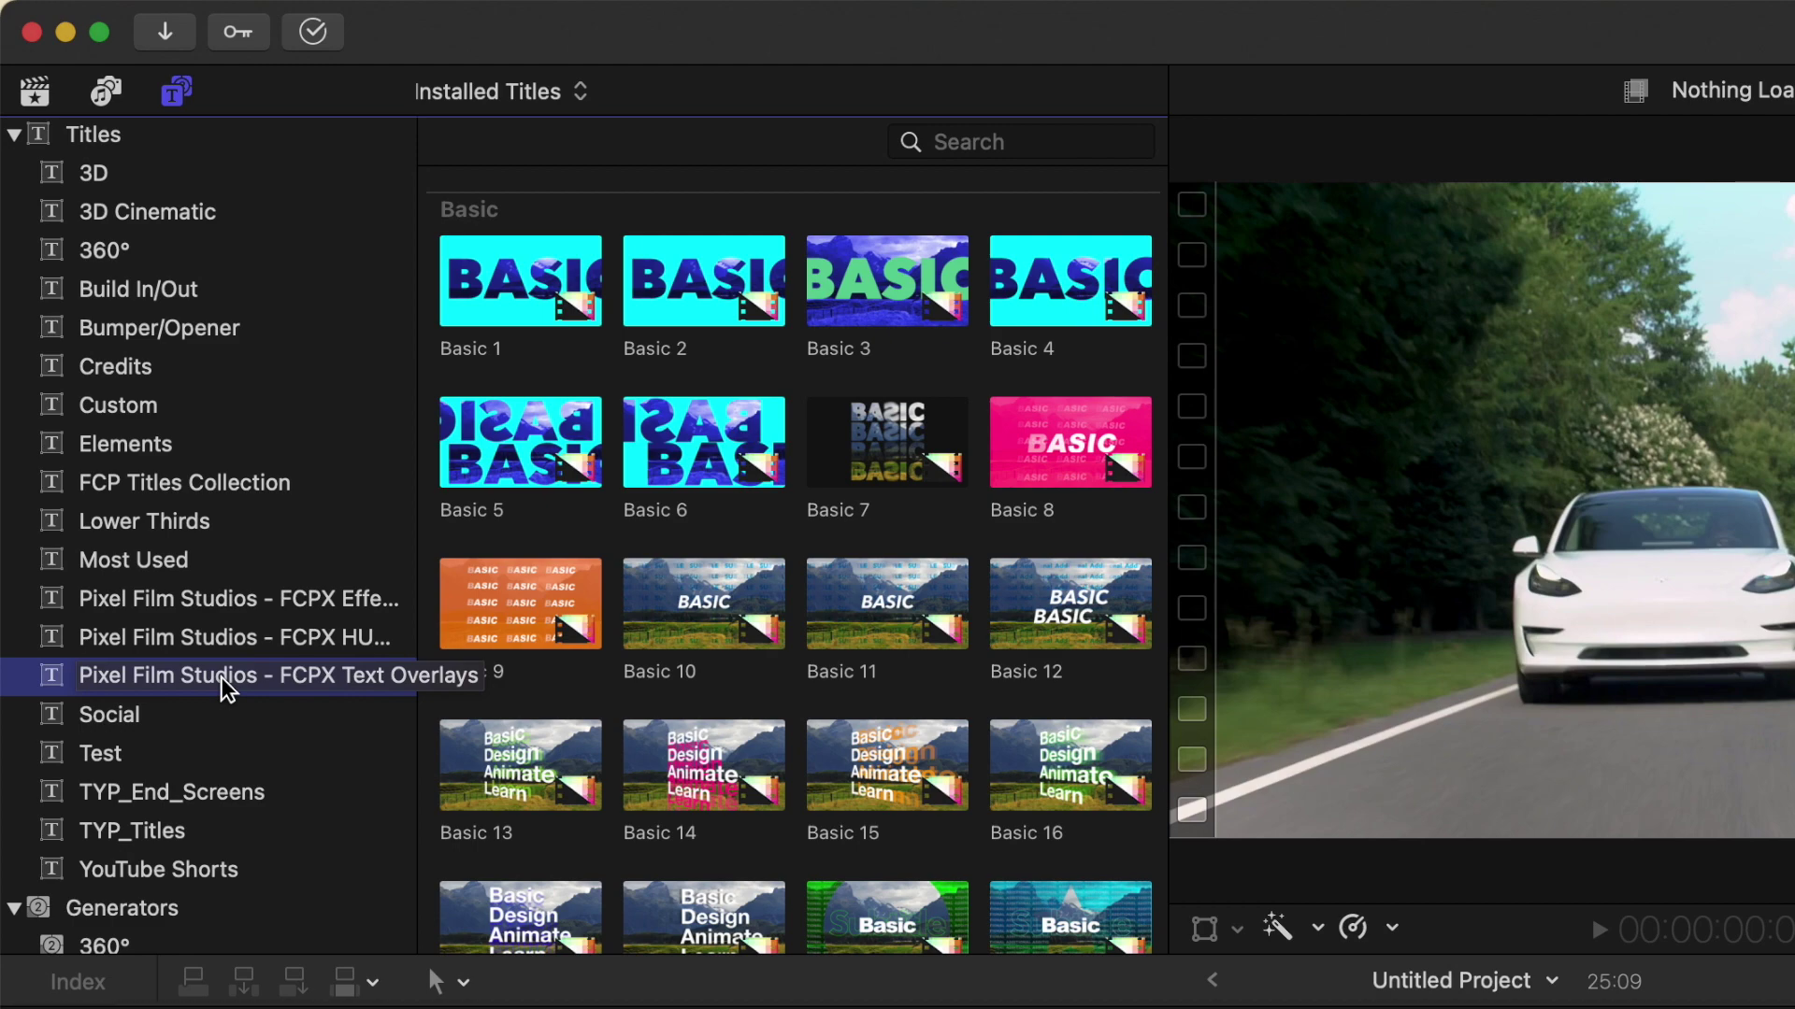
{"action": "scroll", "coordinate": [643, 479], "scroll_direction": "down", "scroll_amount": 10}
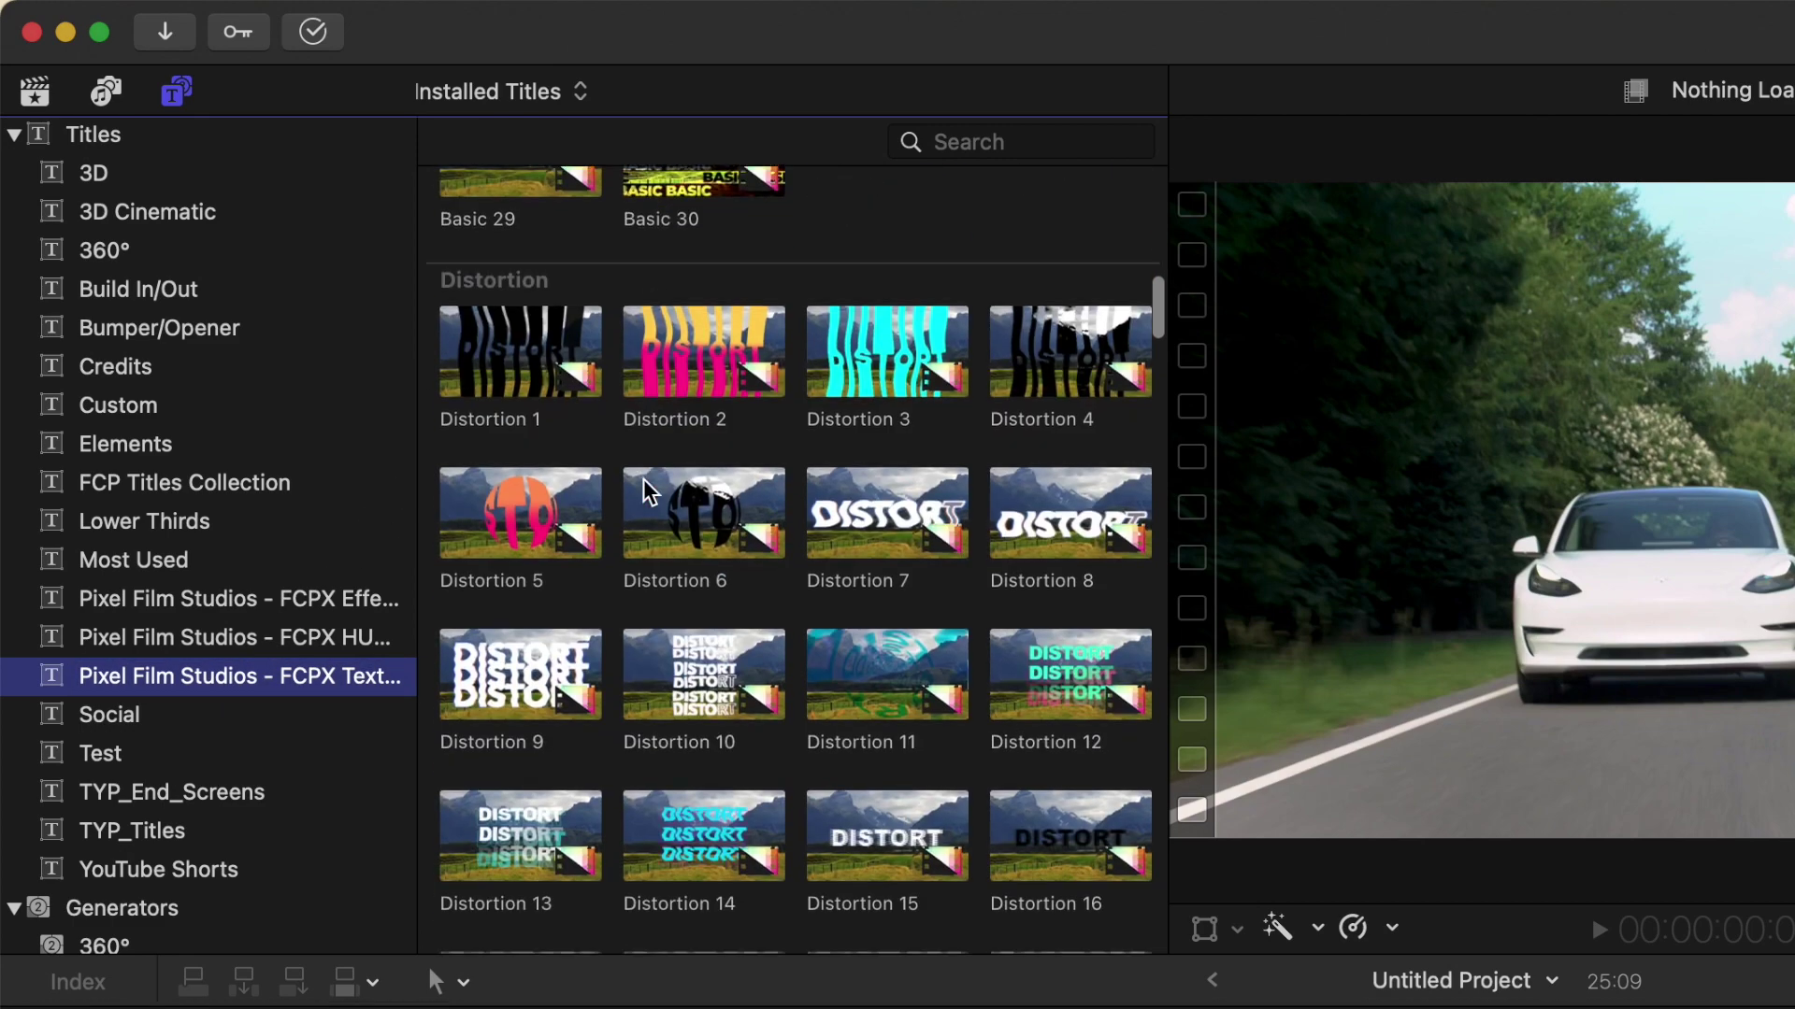
{"action": "scroll", "coordinate": [644, 479], "scroll_direction": "down", "scroll_amount": 15}
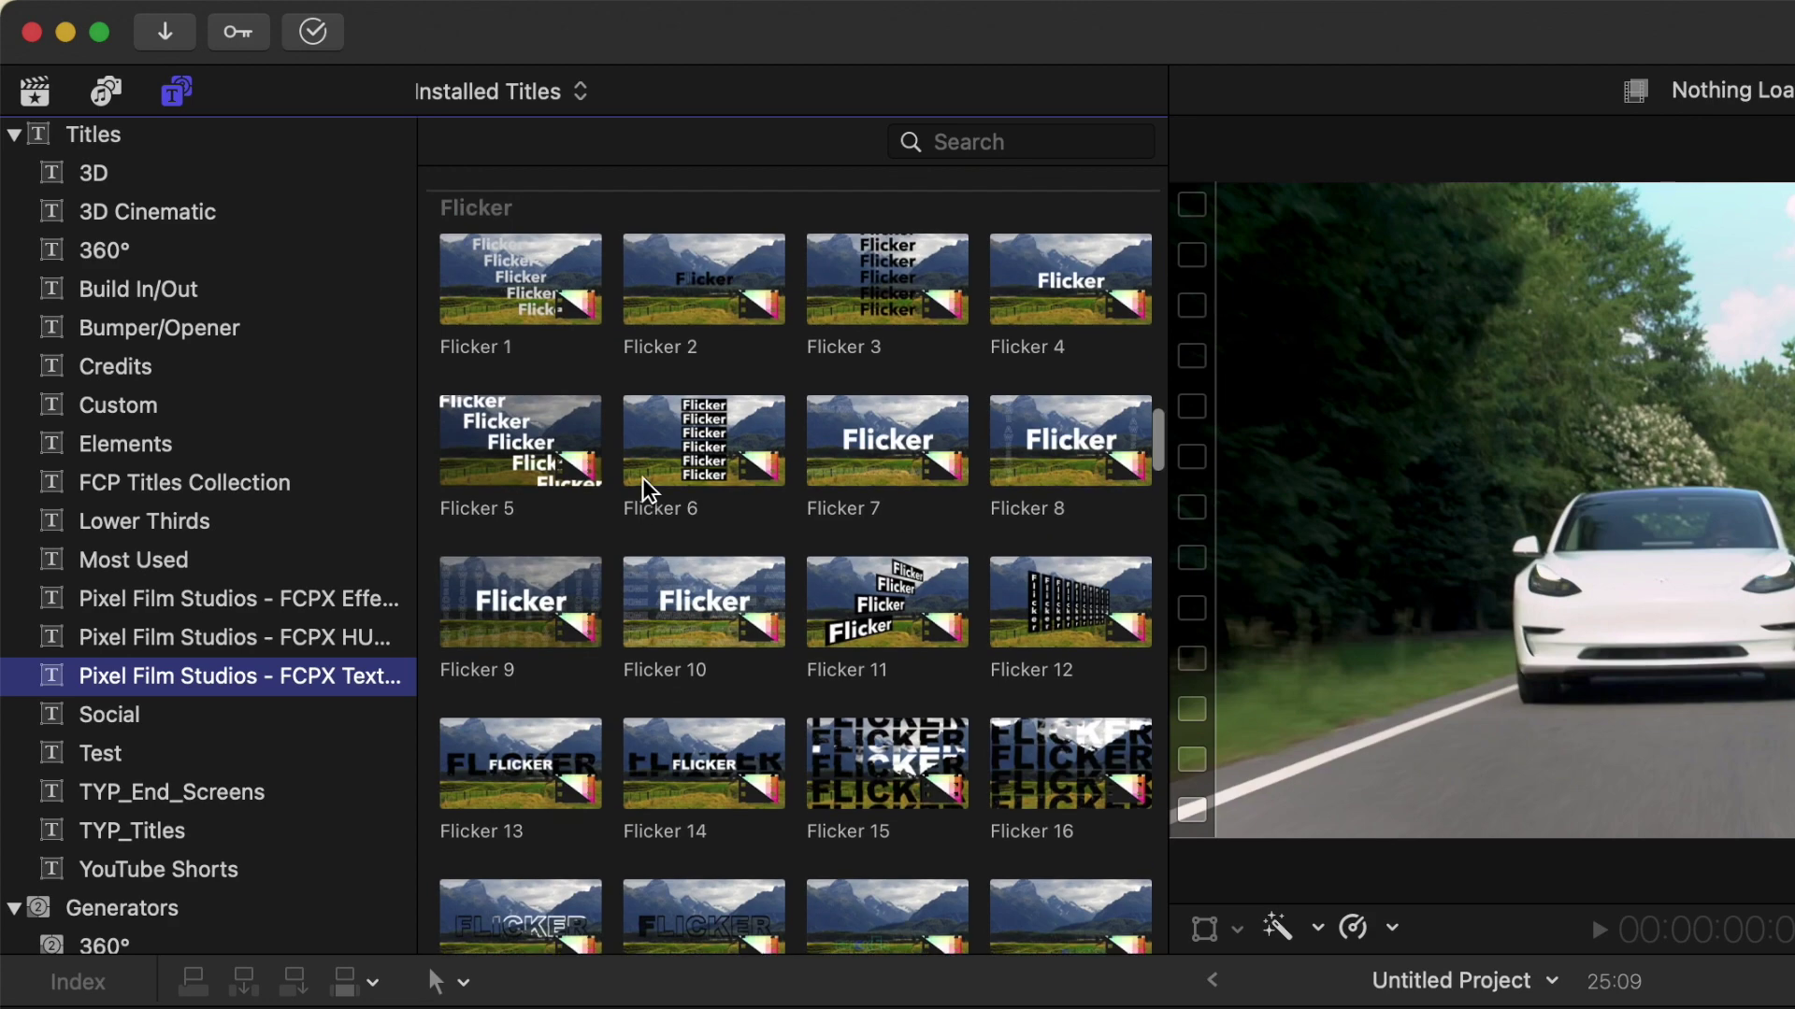
{"action": "scroll", "coordinate": [642, 479], "scroll_direction": "down", "scroll_amount": 15}
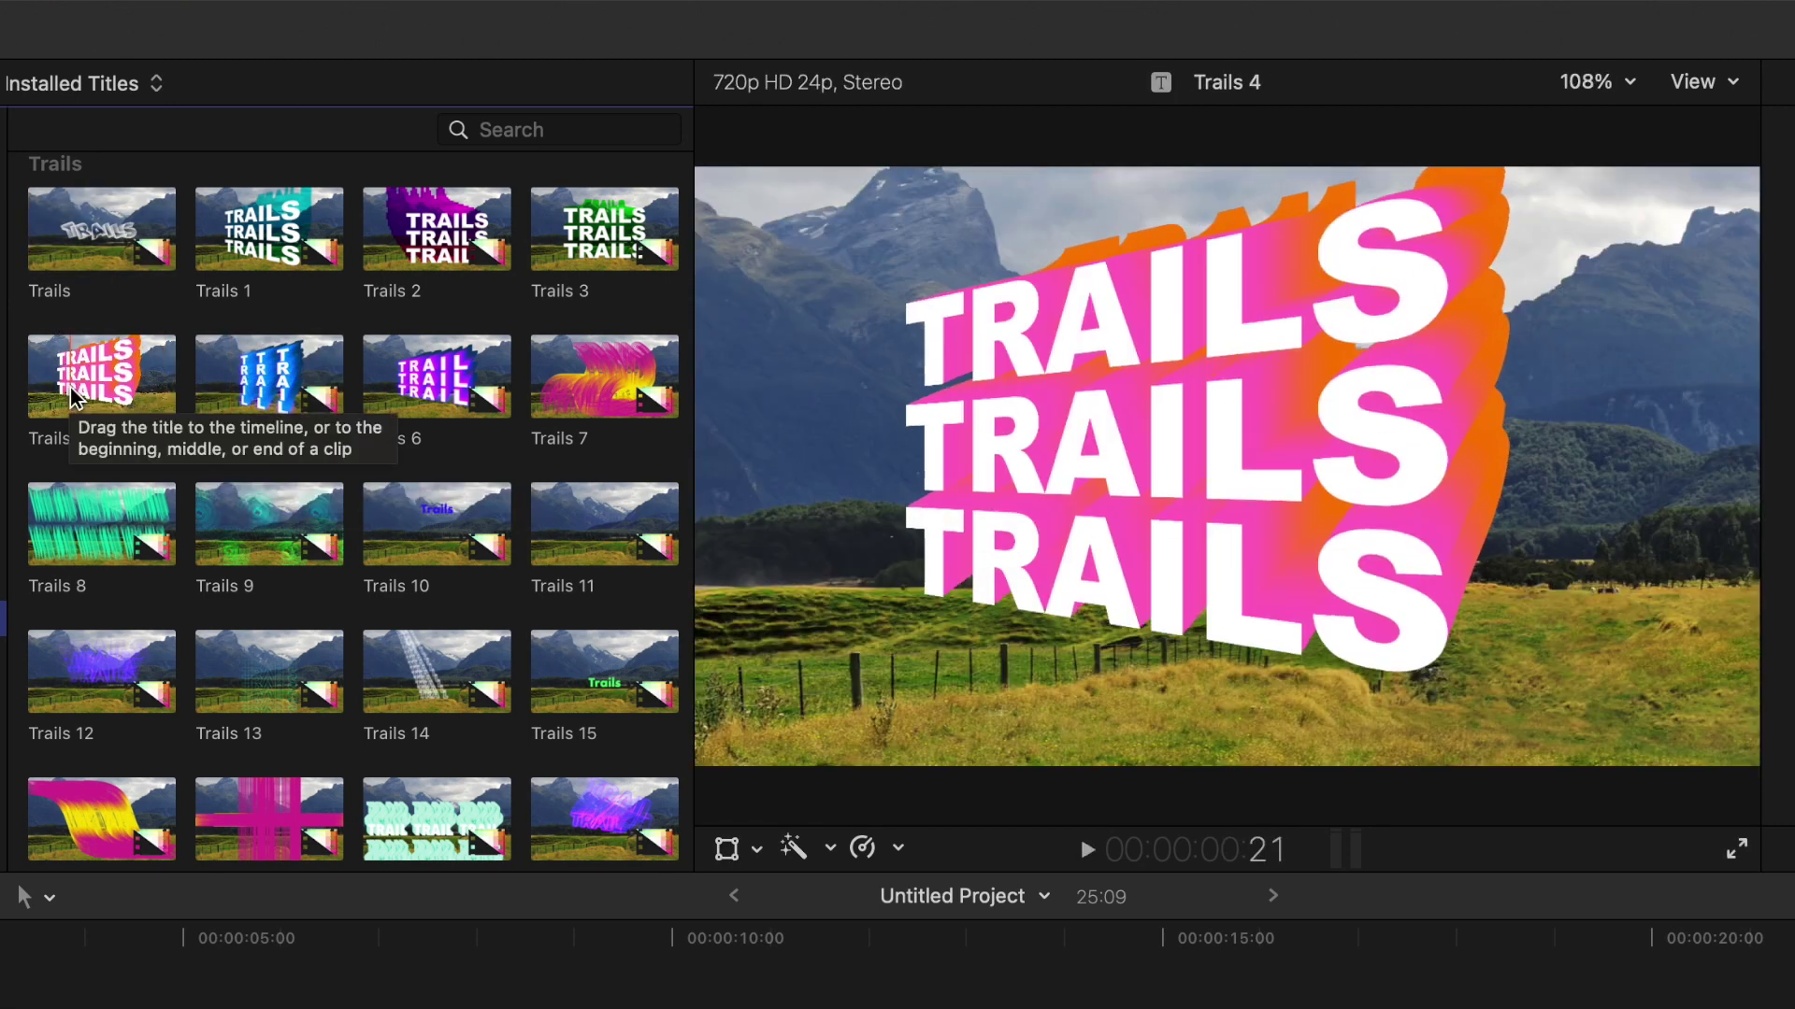
{"action": "scroll", "coordinate": [53, 383], "scroll_direction": "up", "scroll_amount": 20}
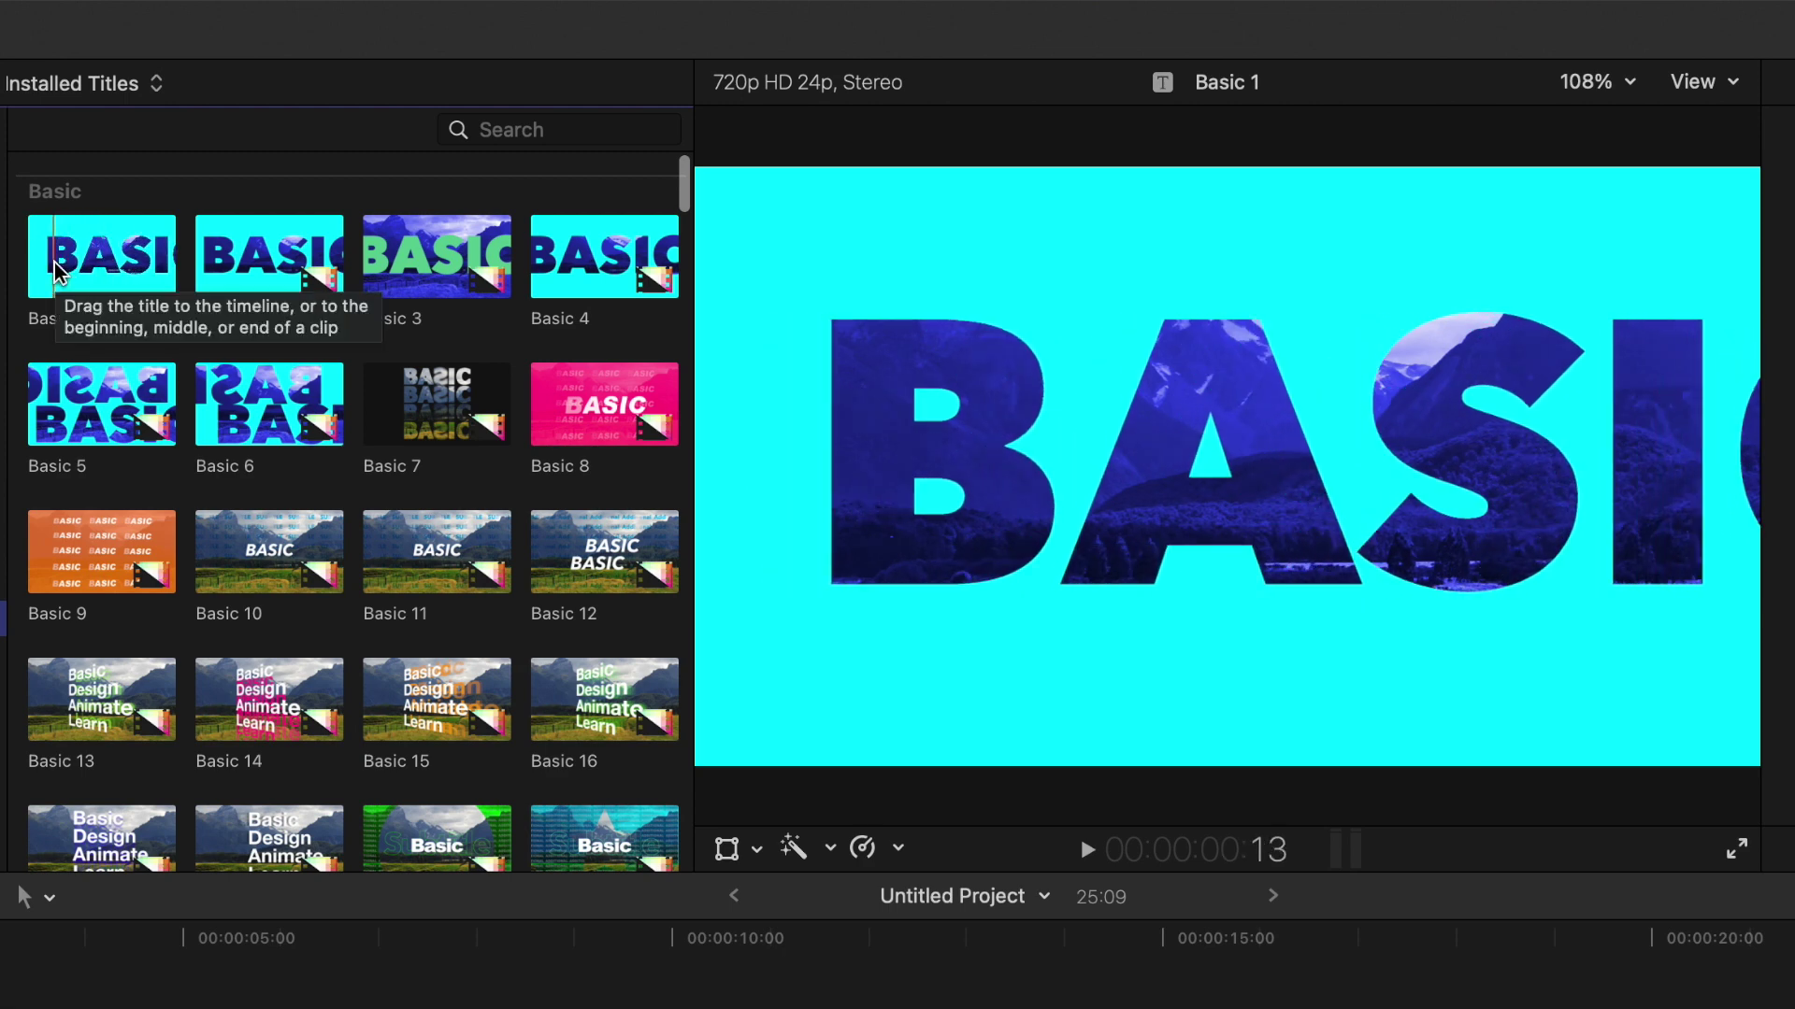
Place Basic 1 above the car clip near 2 seconds, extend it to about 6 seconds, and inspect it.
{"action": "left_click_drag", "start_coordinate": [53, 271], "coordinate": [0, 965]}
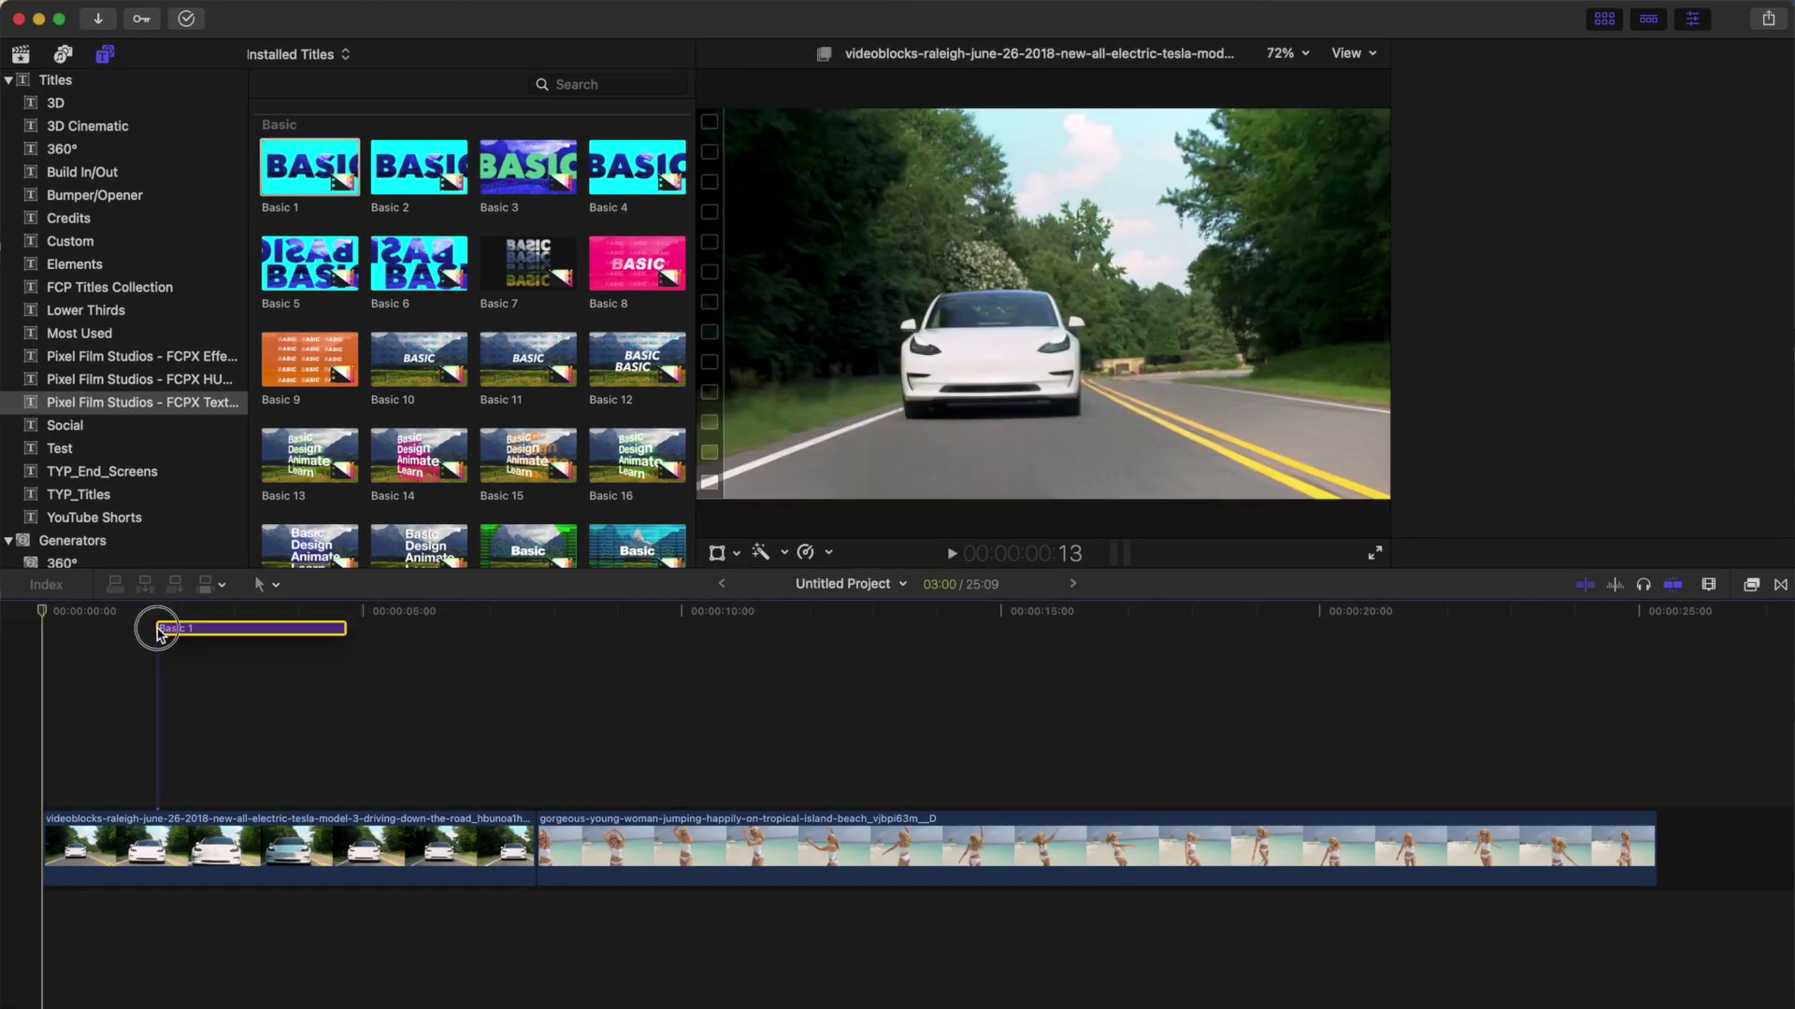
{"action": "left_click_drag", "start_coordinate": [157, 632], "coordinate": [106, 771]}
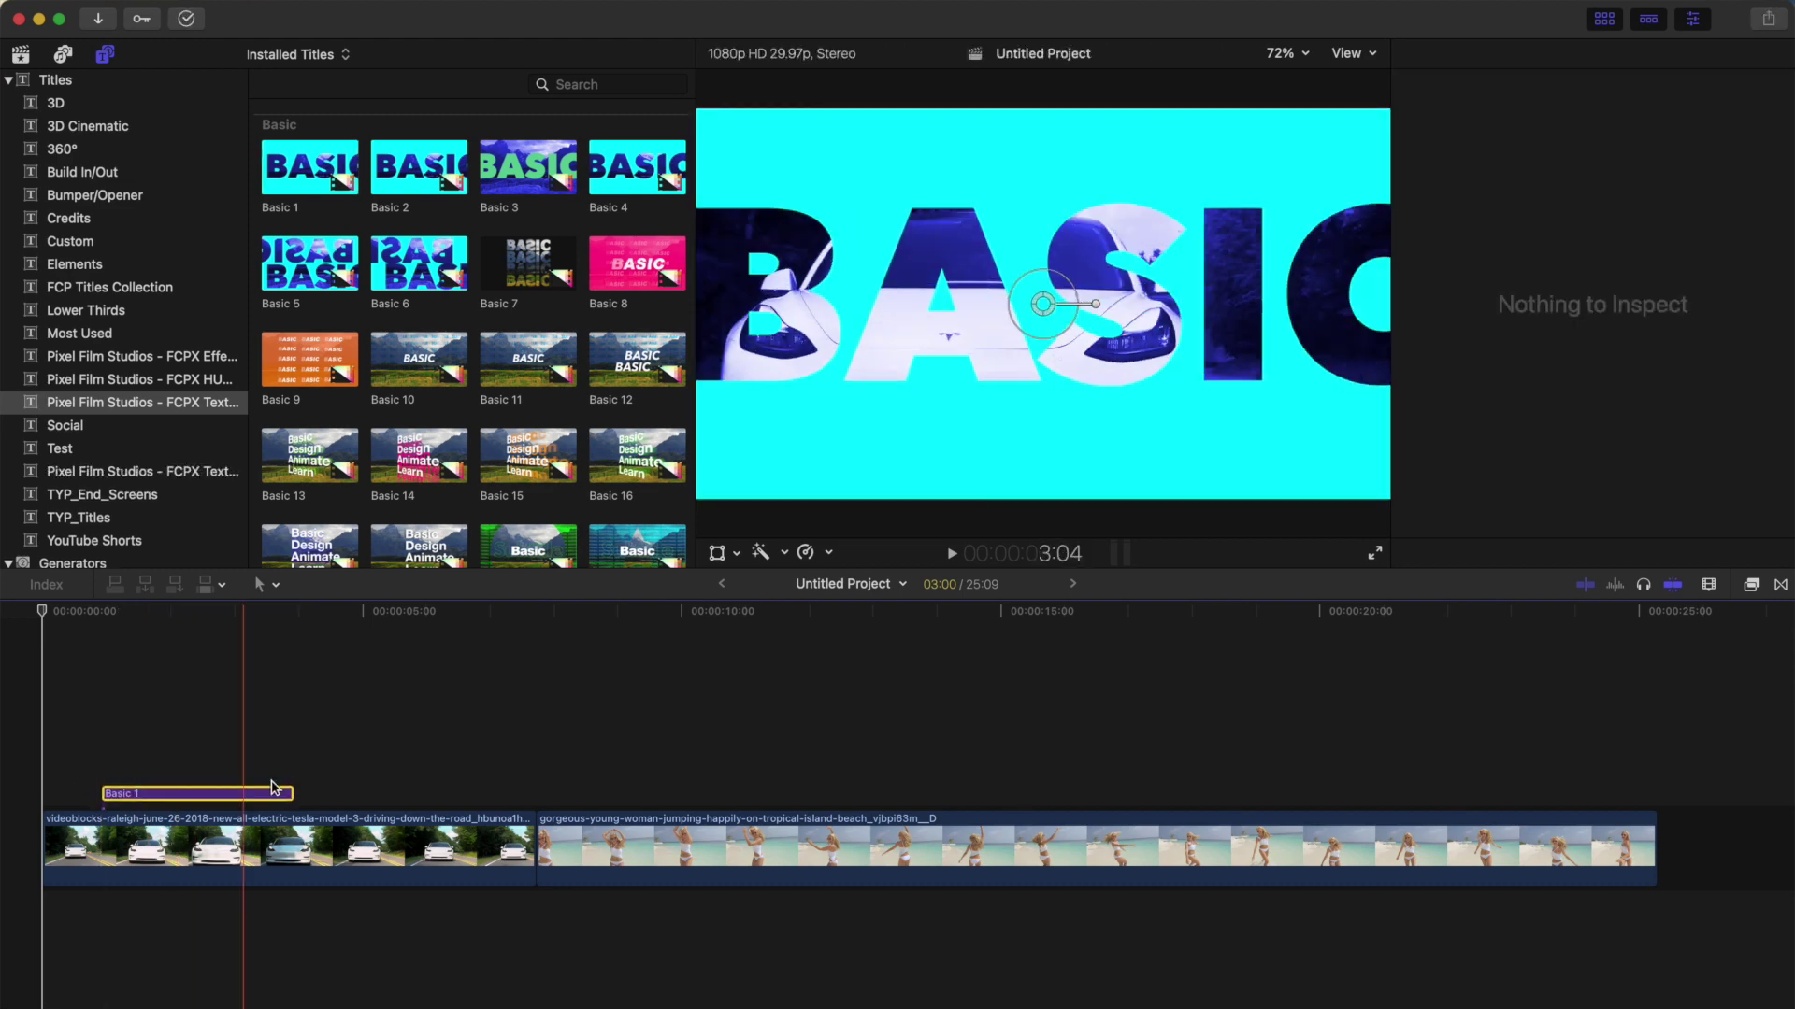
{"action": "left_click_drag", "start_coordinate": [293, 795], "coordinate": [467, 791]}
{"action": "left_click", "coordinate": [301, 797]}
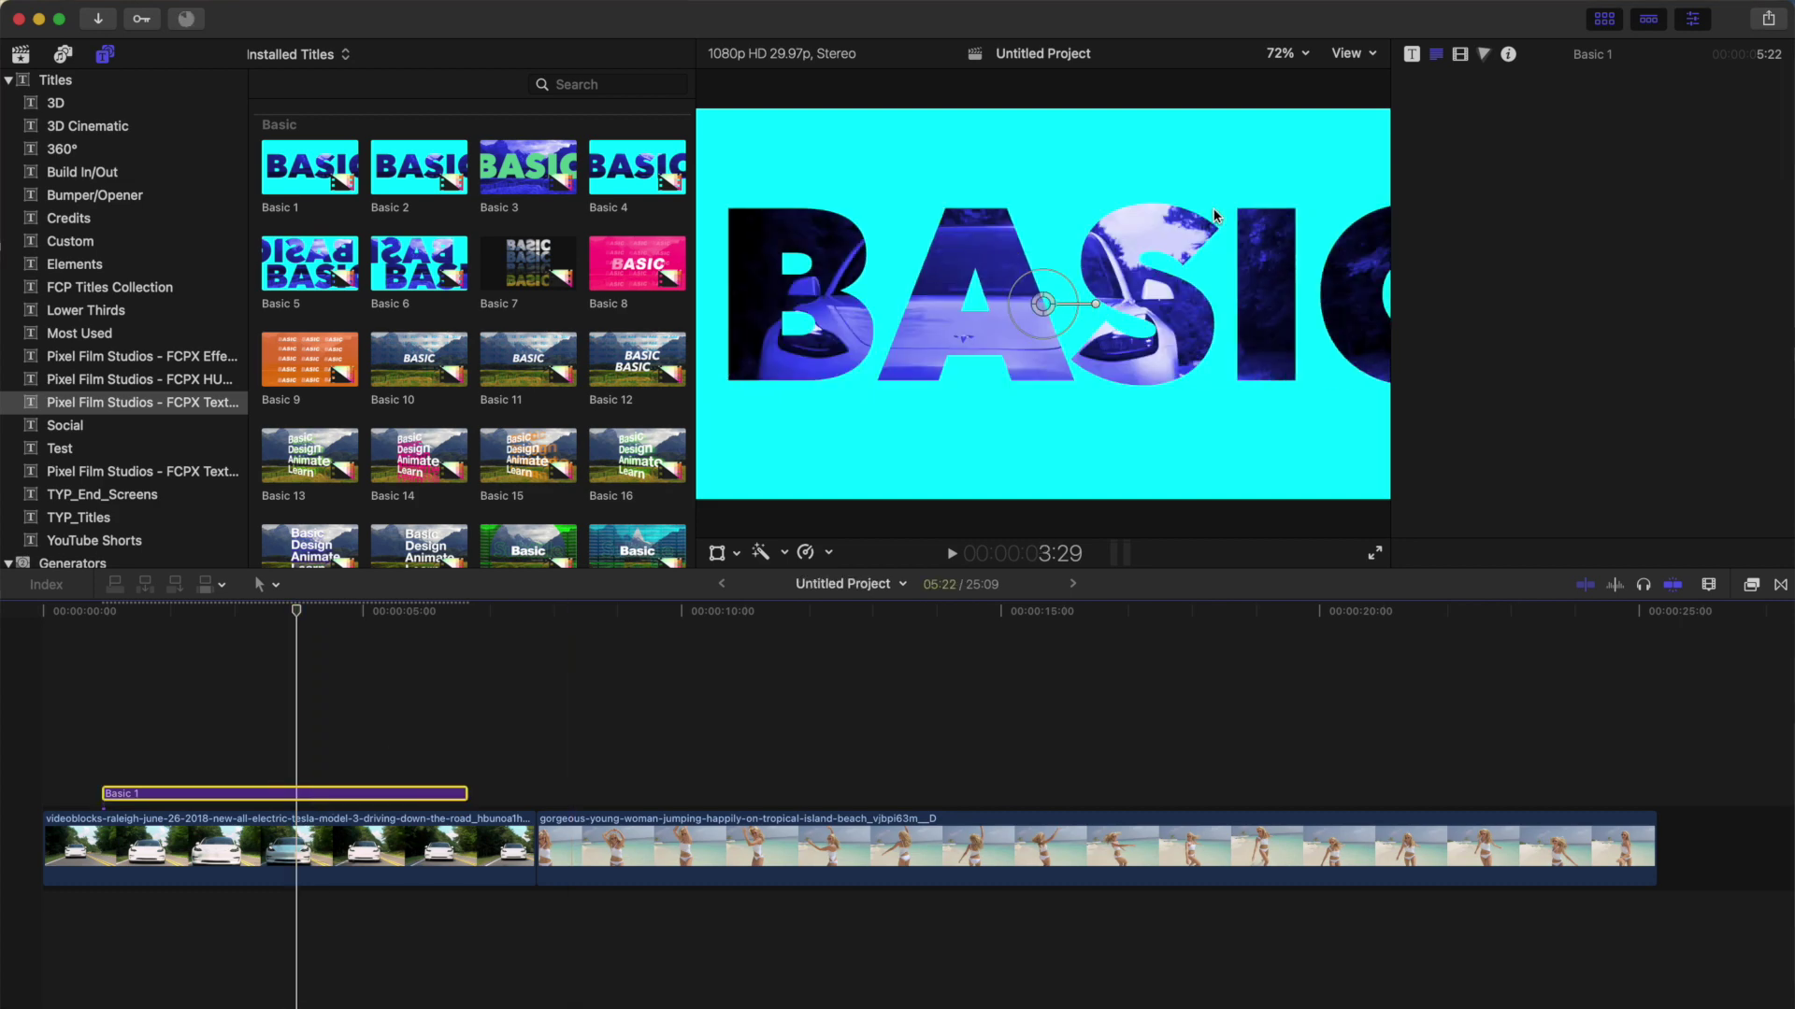
{"action": "left_click", "coordinate": [1412, 55]}
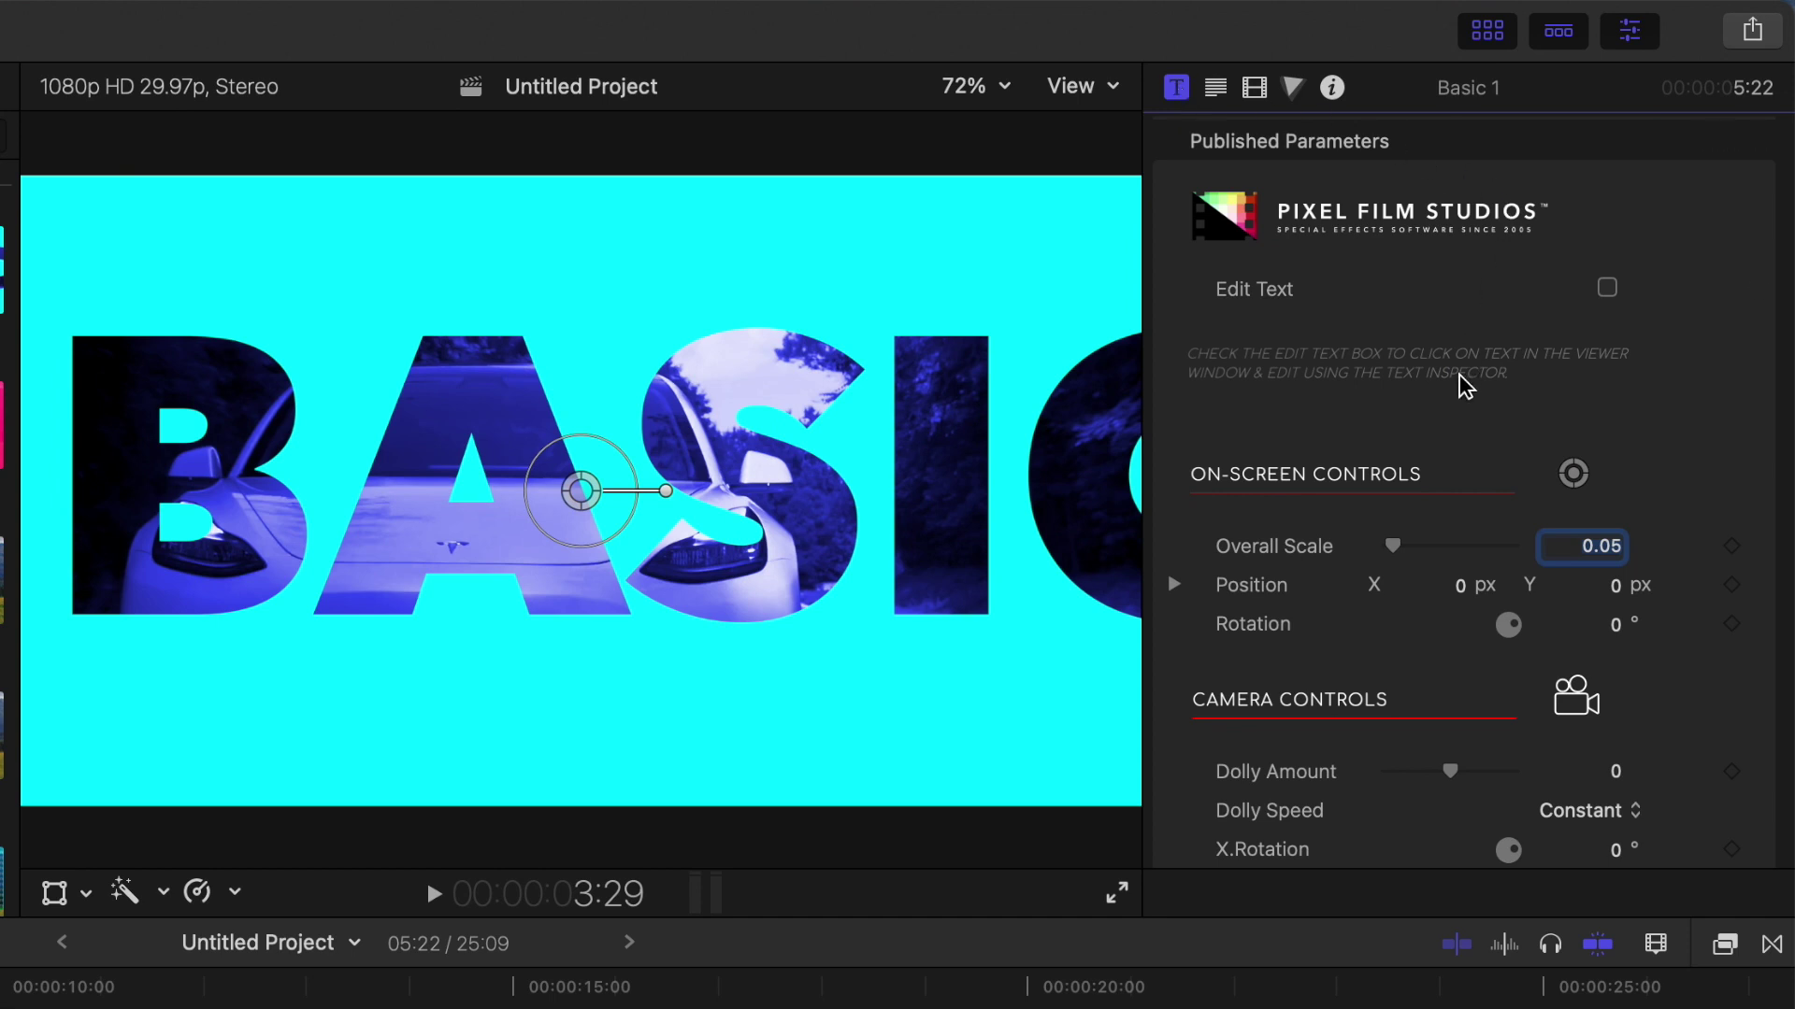
Replace the Basic 1 main title text BASIC with TESLA.
{"action": "scroll", "coordinate": [1464, 383], "scroll_direction": "down", "scroll_amount": 10}
{"action": "double_click", "coordinate": [1416, 474]}
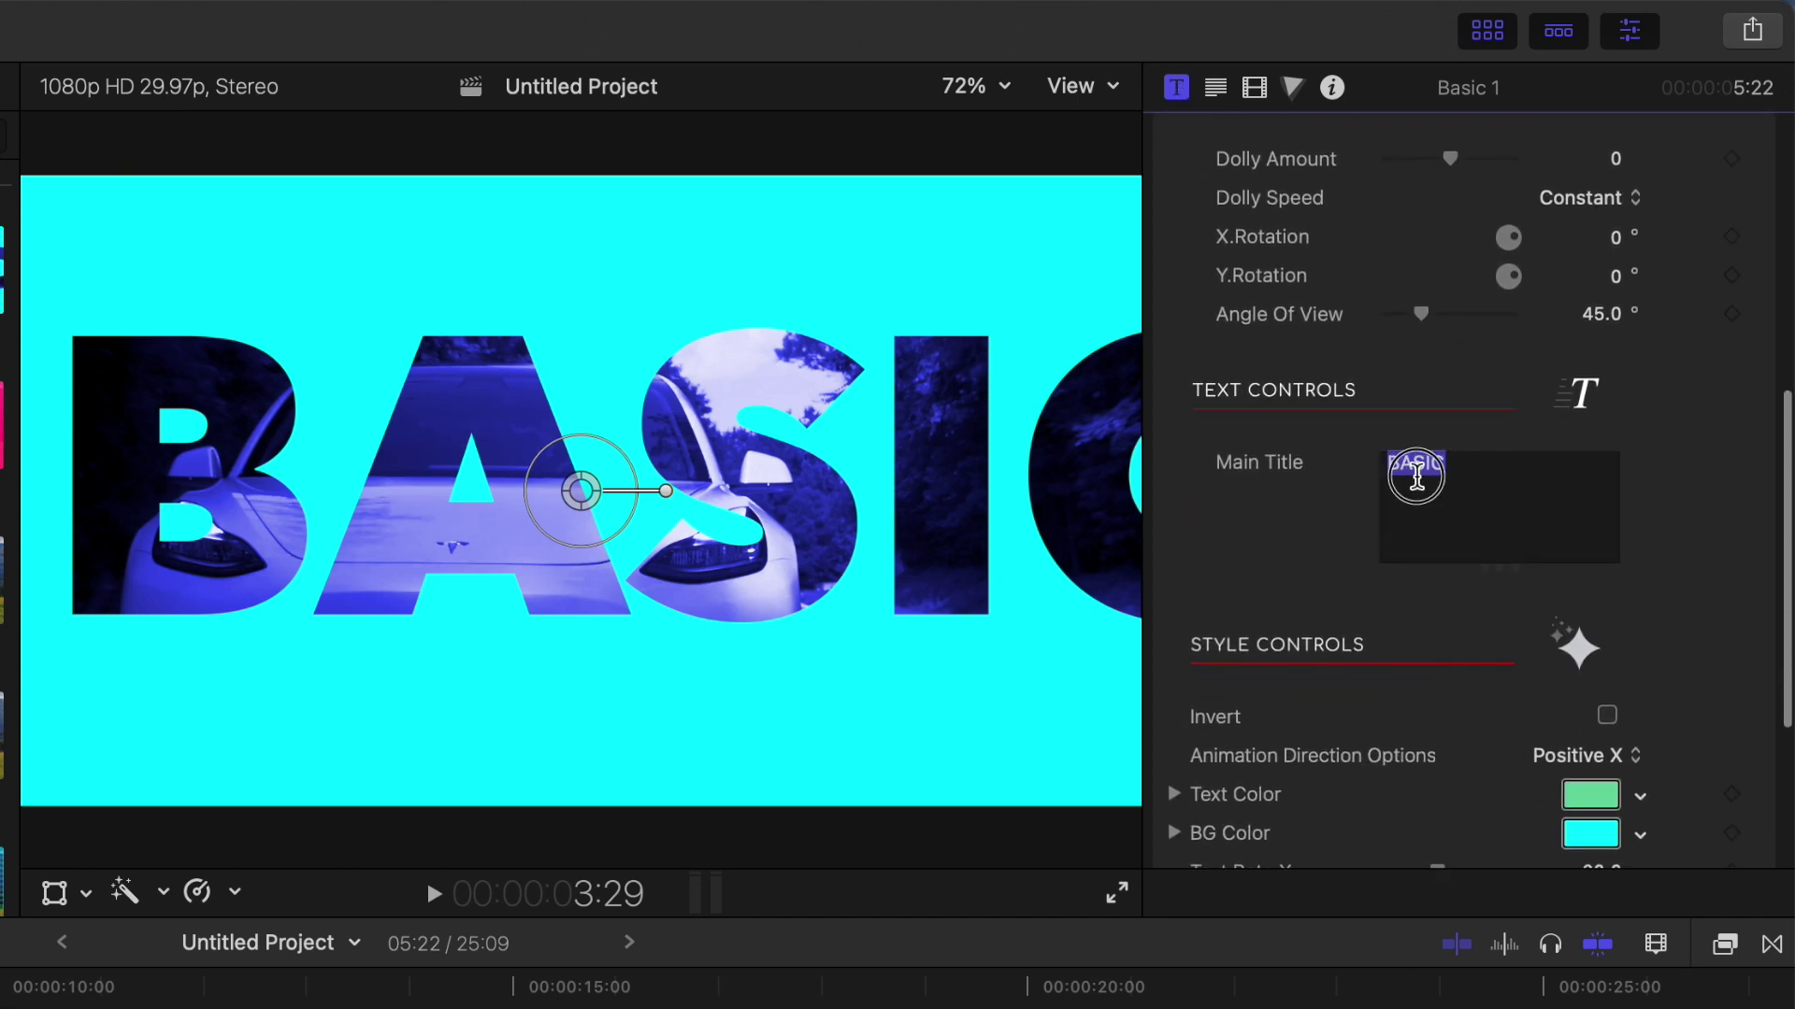
{"action": "type", "text": "TES"}
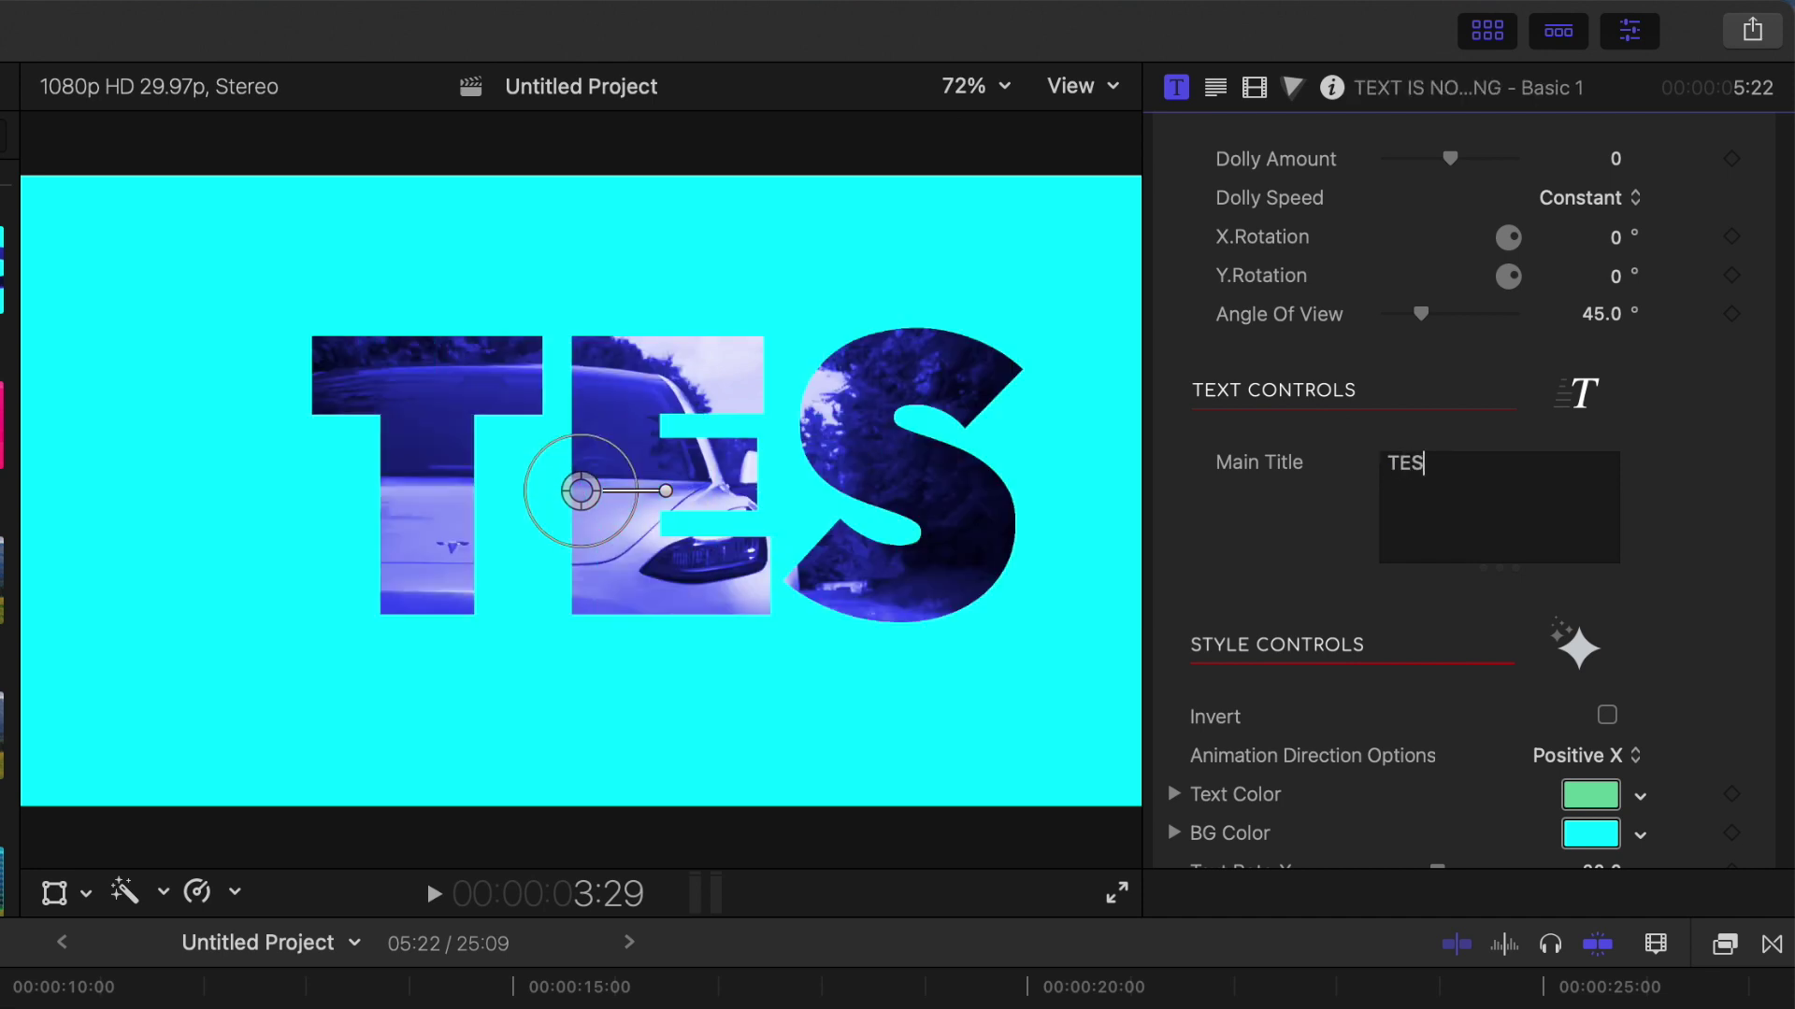
{"action": "type", "text": "LA"}
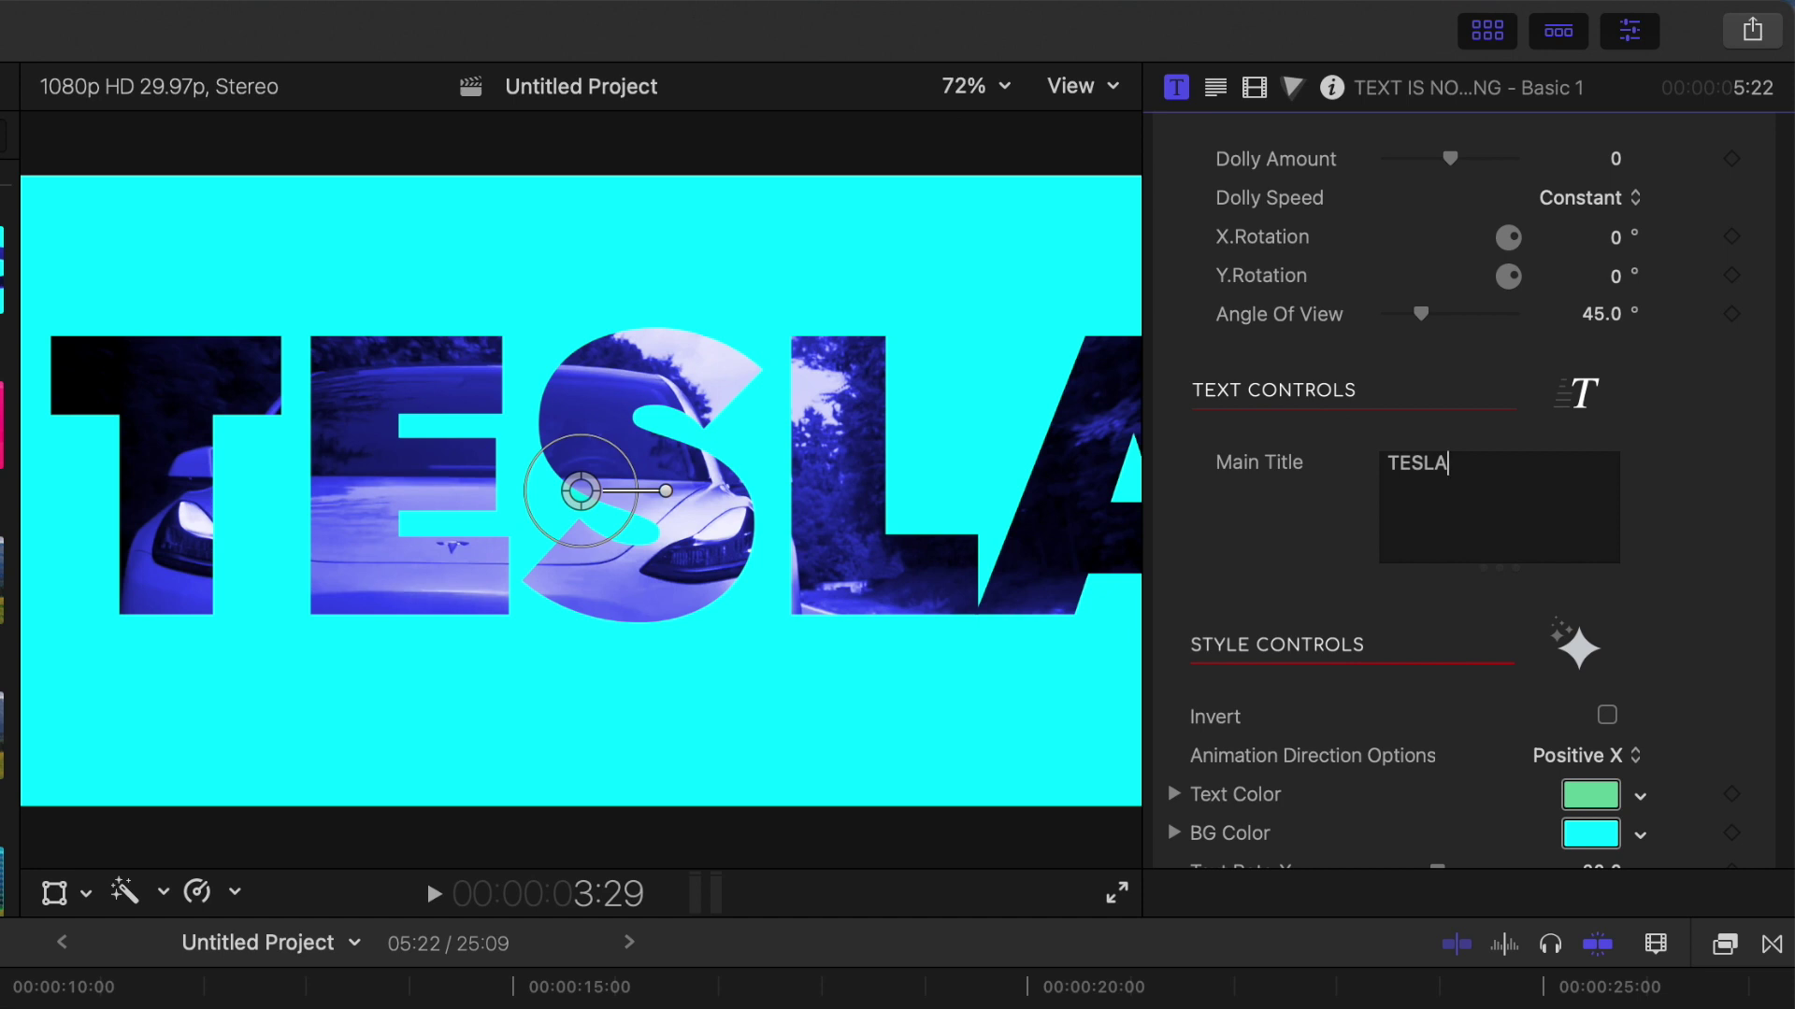
{"action": "scroll", "coordinate": [1476, 486], "scroll_direction": "down", "scroll_amount": 5}
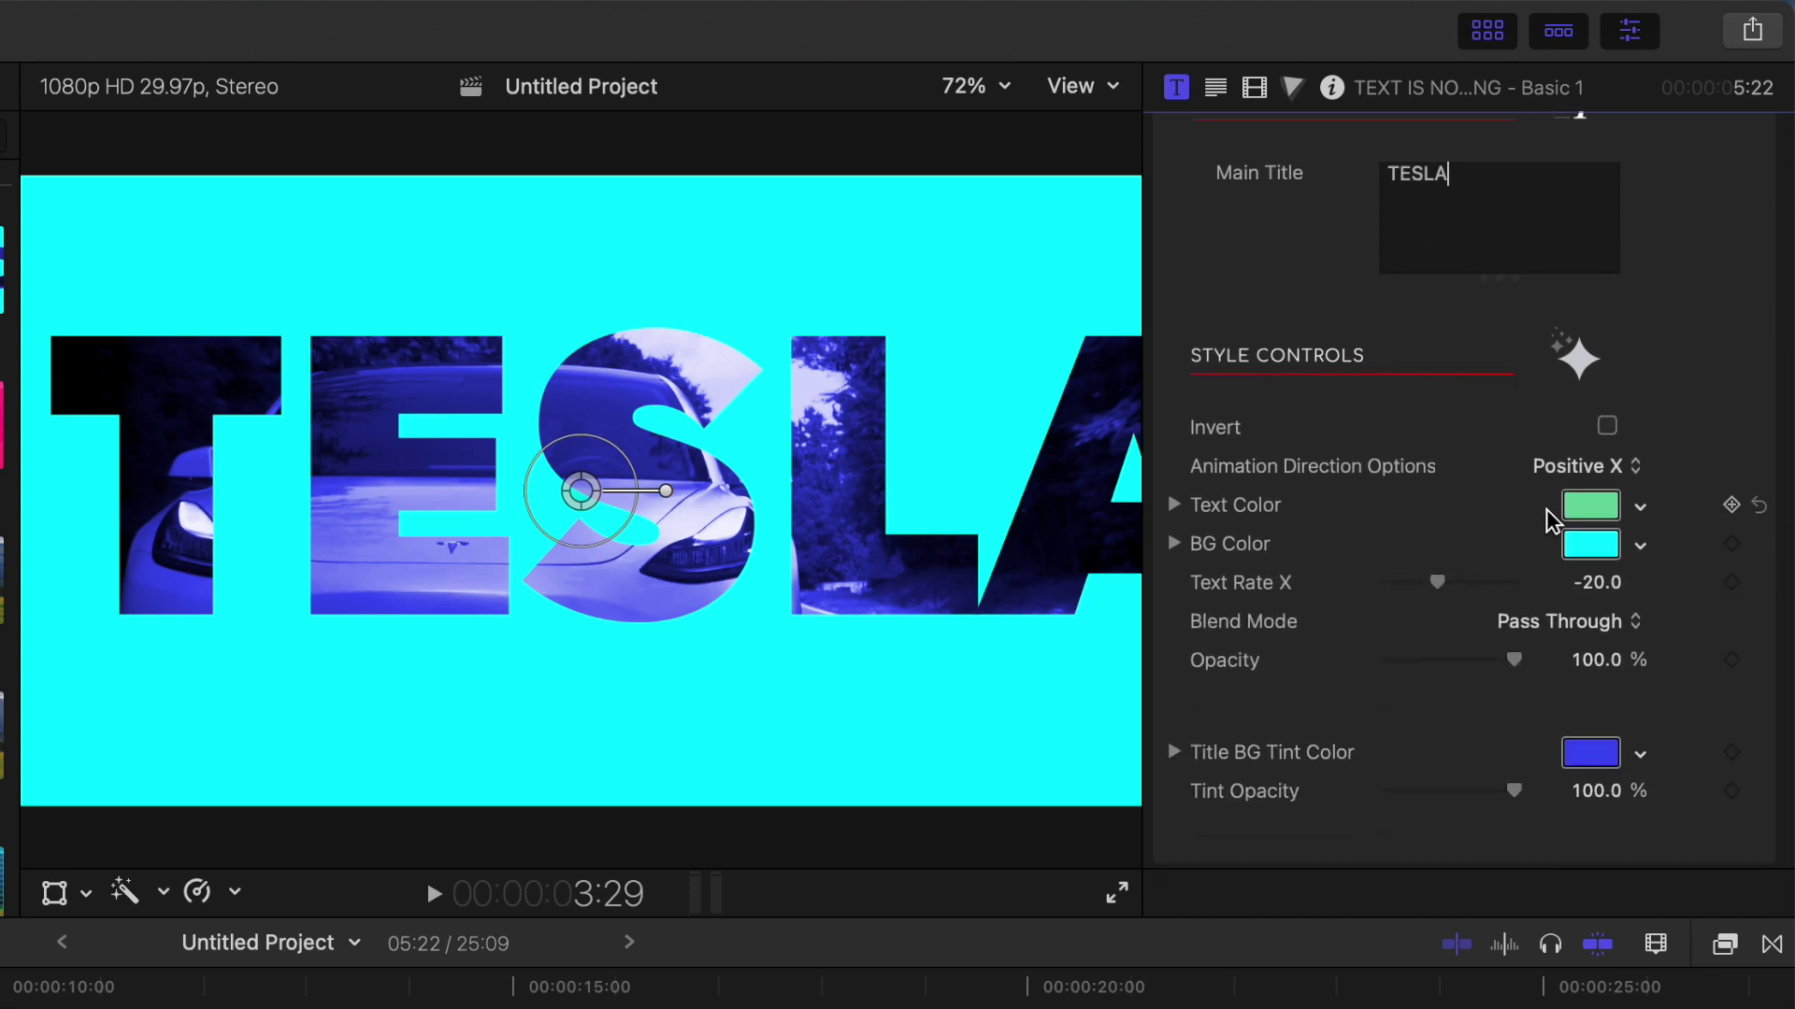
Make the TESLA title's background Maraschino red and preview it further along the clip.
{"action": "left_click", "coordinate": [1607, 426]}
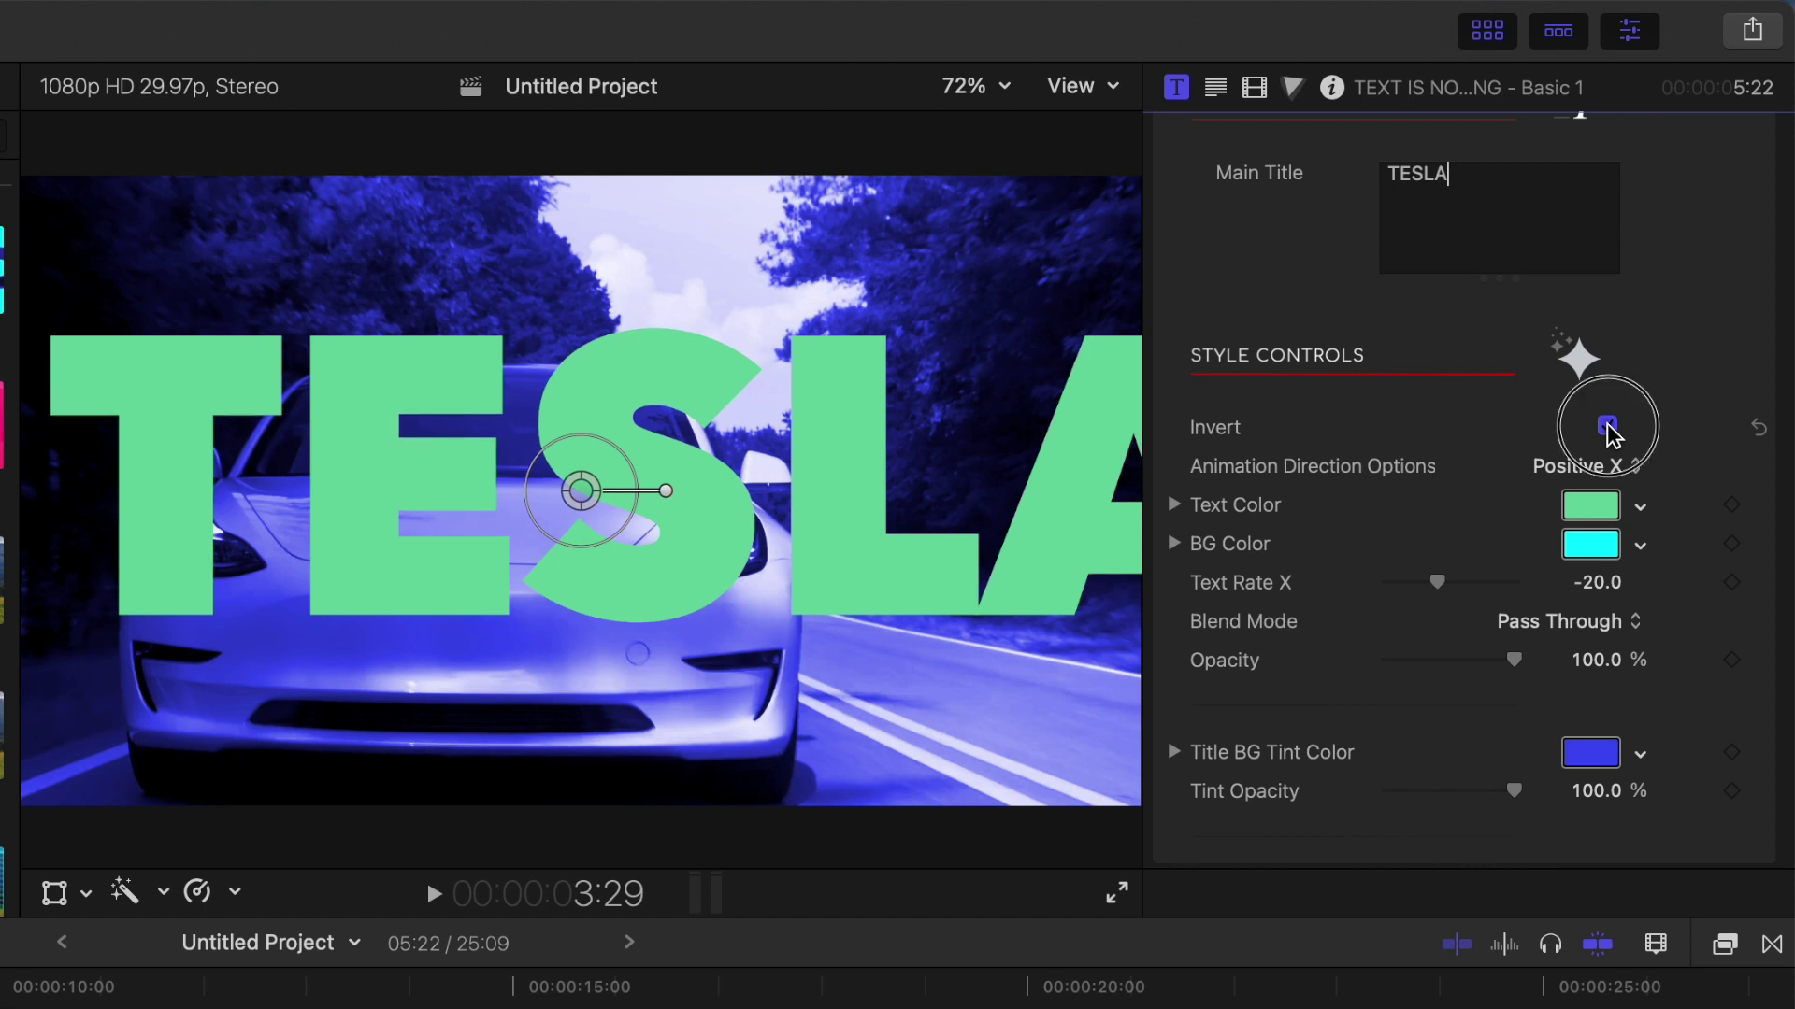
{"action": "left_click", "coordinate": [1607, 426]}
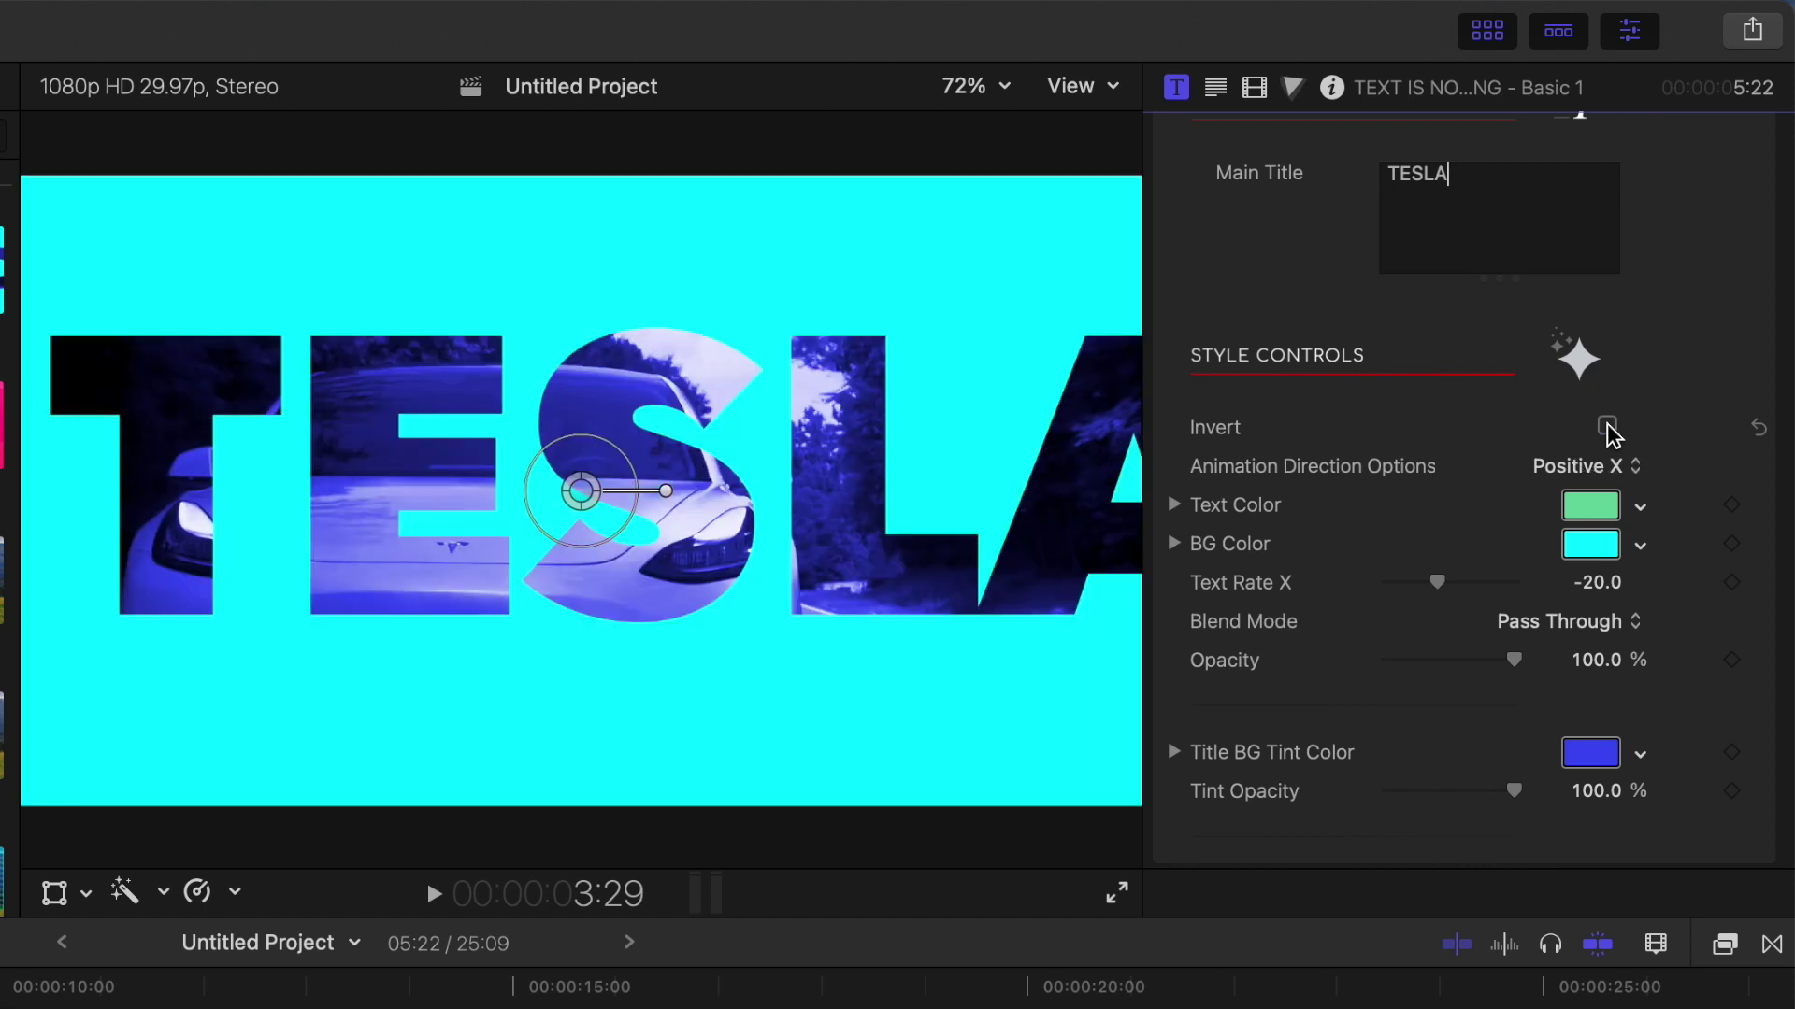
{"action": "left_click", "coordinate": [1602, 551]}
{"action": "left_click", "coordinate": [1099, 813]}
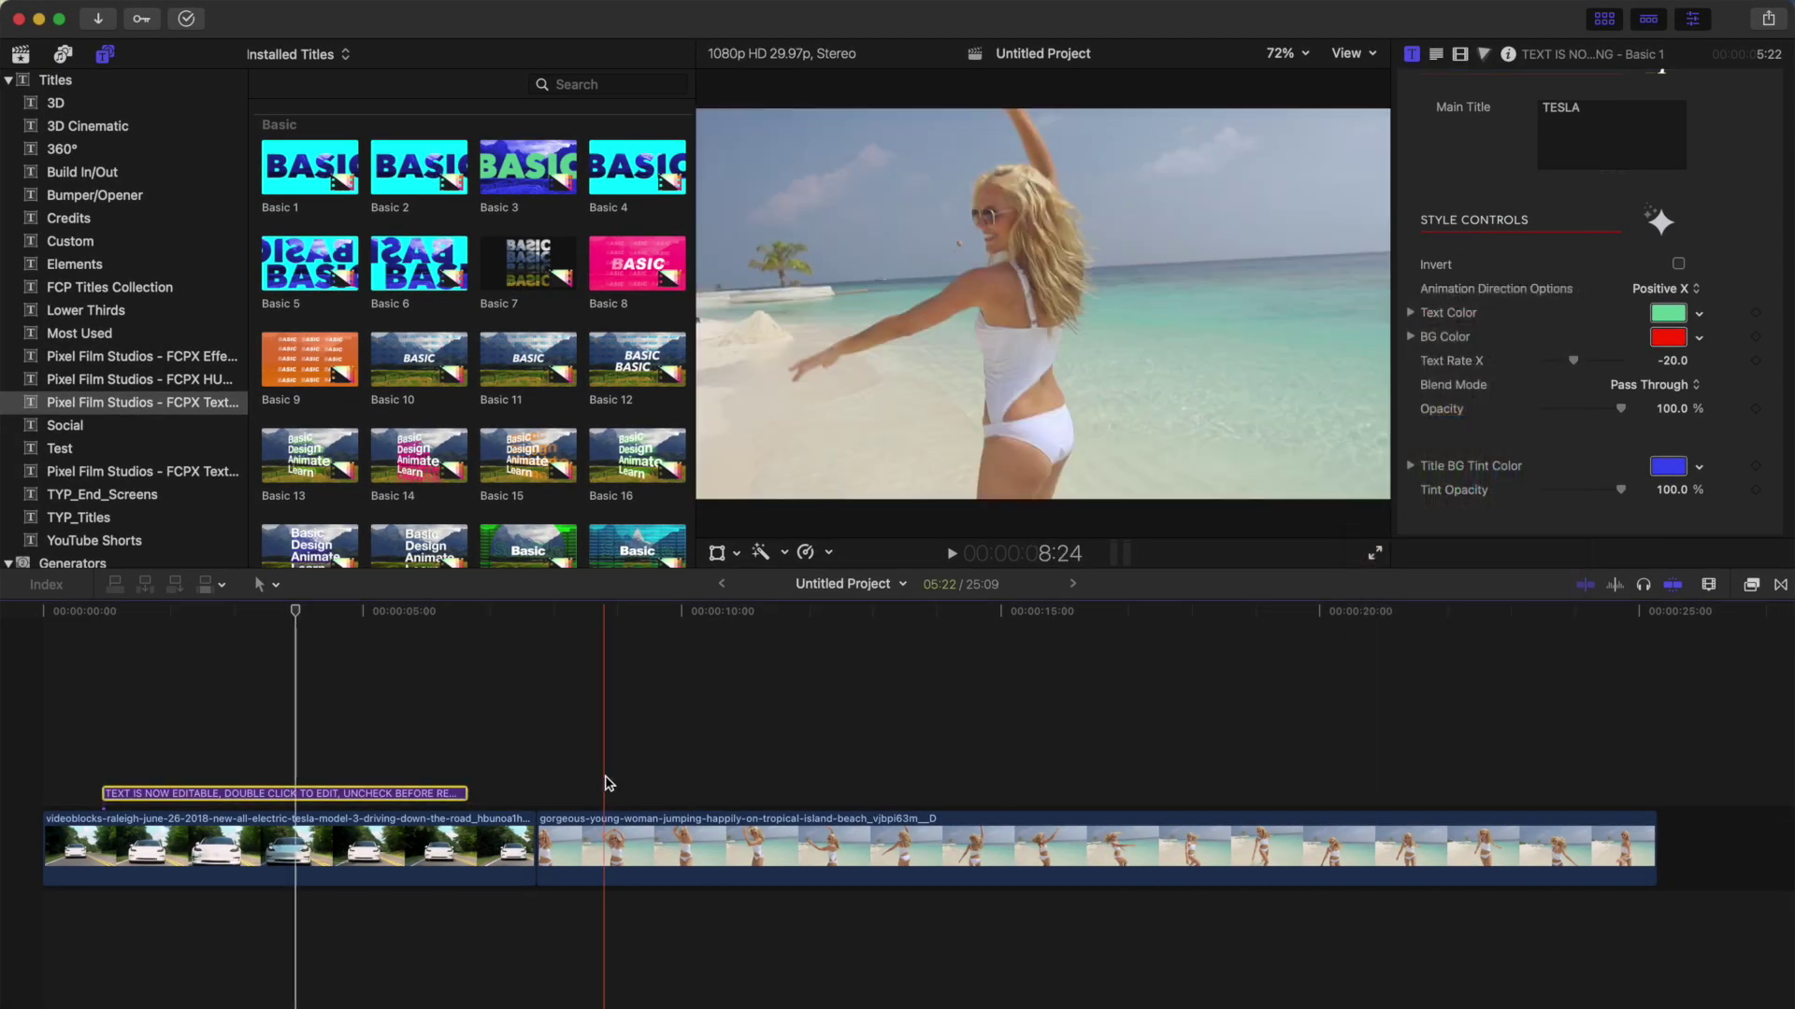
{"action": "left_click_drag", "start_coordinate": [295, 612], "coordinate": [443, 636]}
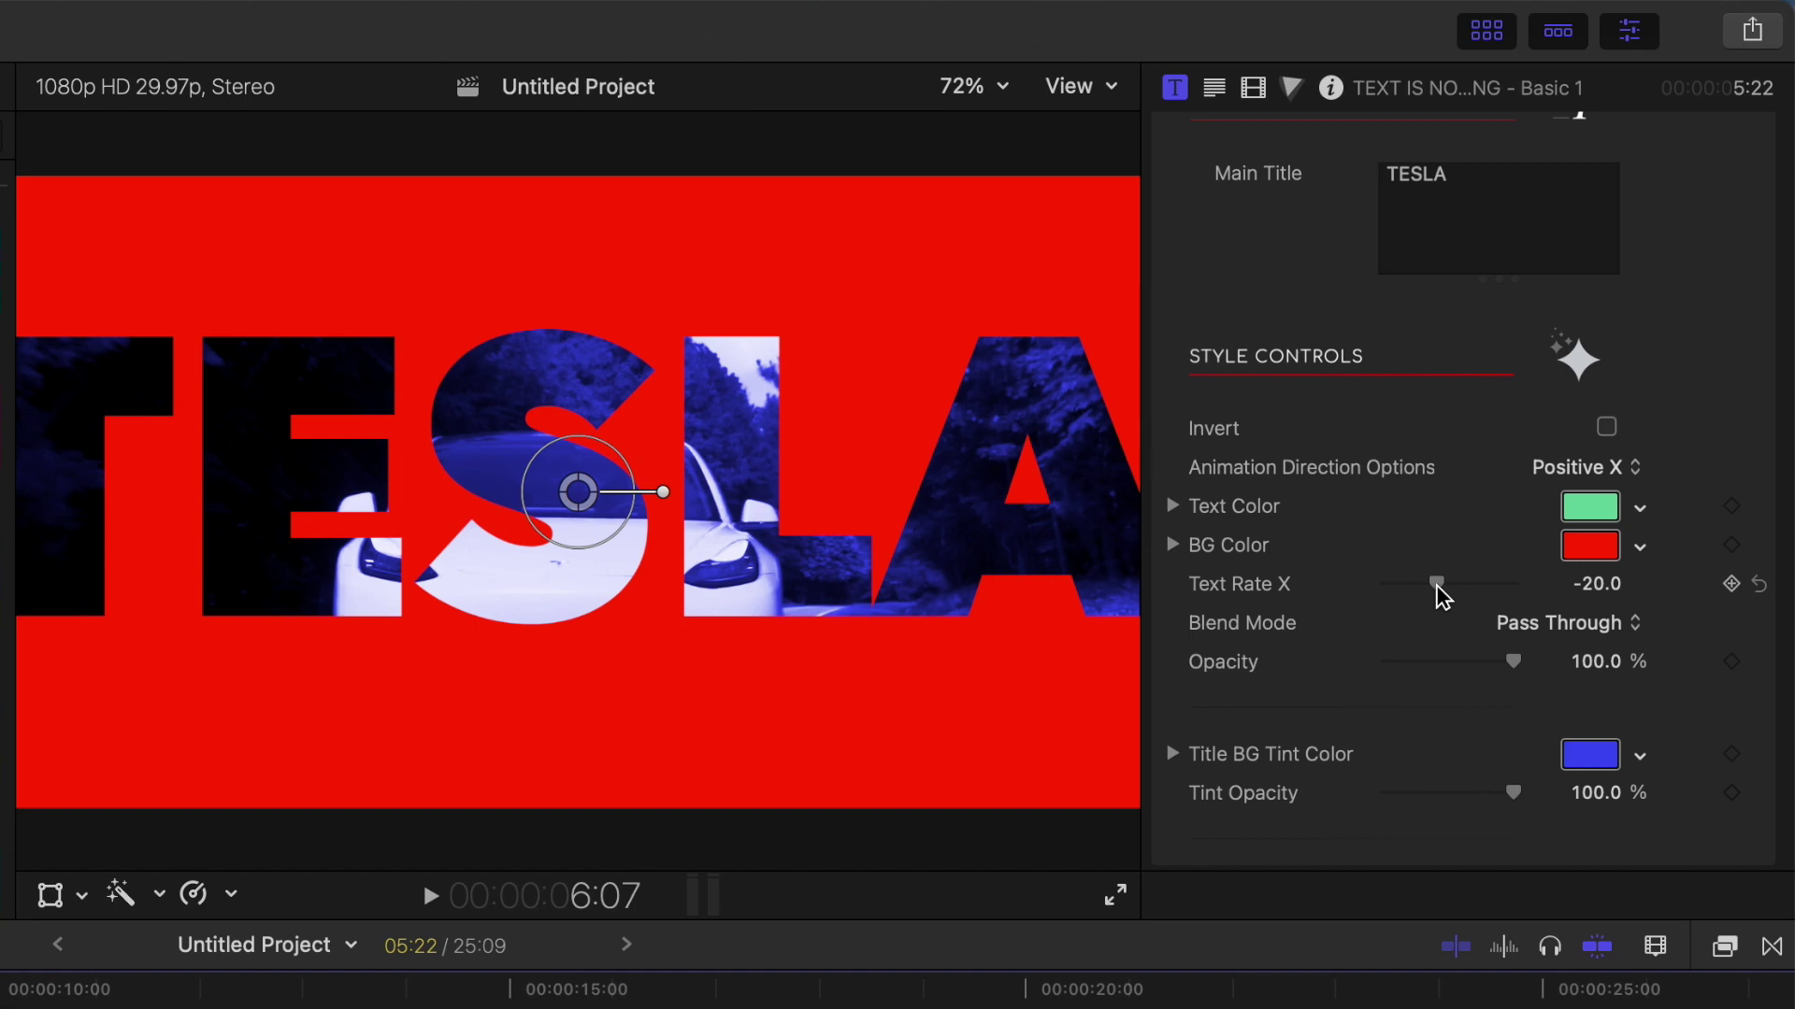
Set Text Rate X to -27.57, keep Pass Through at 100% opacity, and tint the background Cantaloupe.
{"action": "left_click_drag", "start_coordinate": [1442, 597], "coordinate": [1438, 596]}
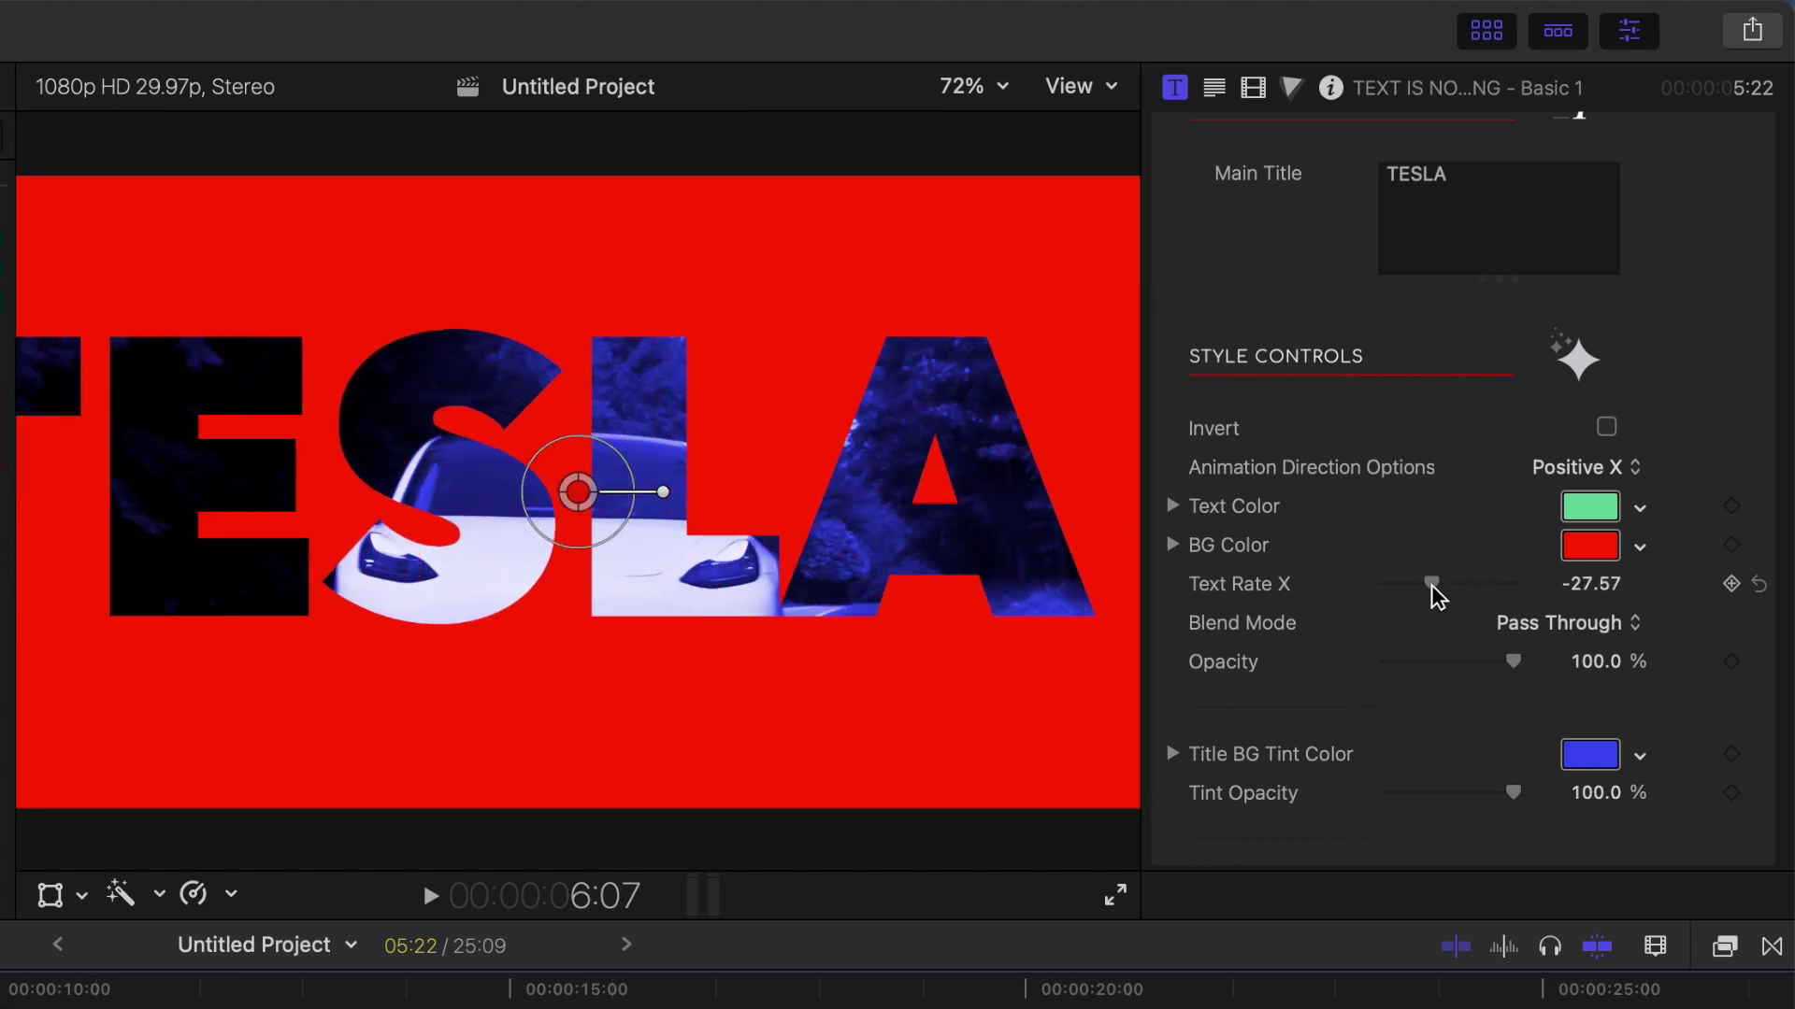
{"action": "left_click", "coordinate": [1625, 639]}
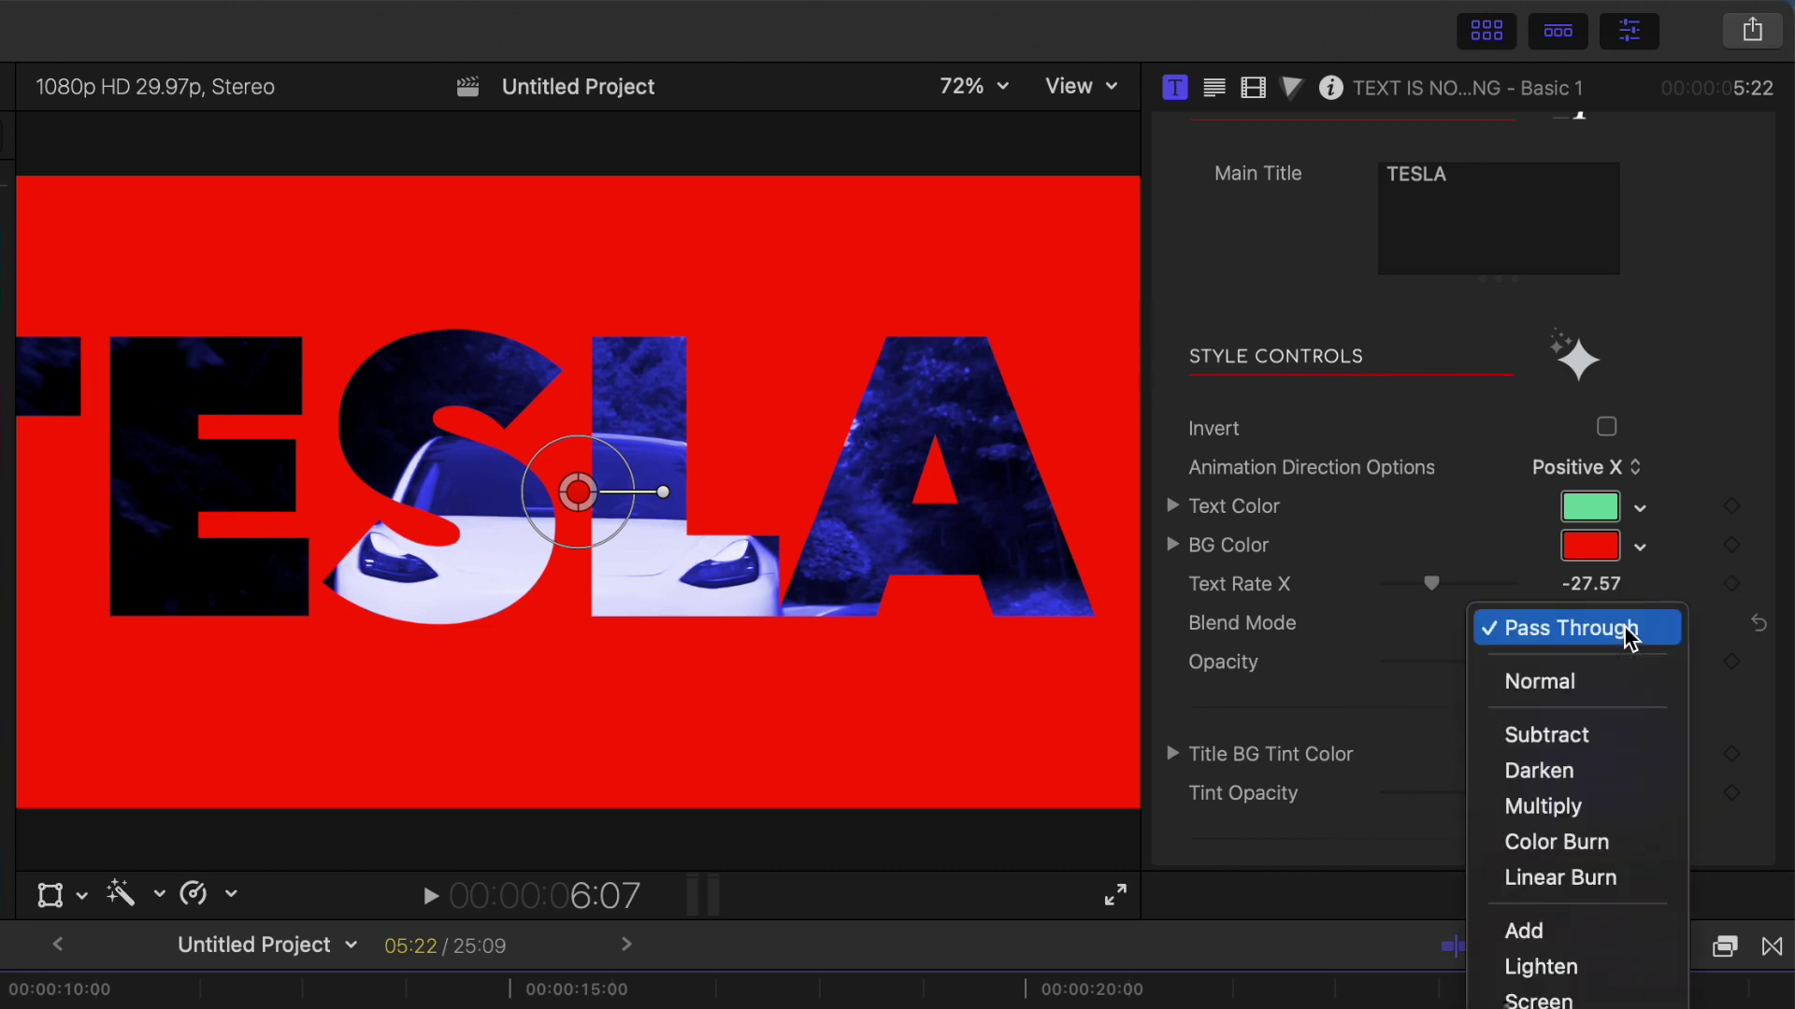
{"action": "left_click", "coordinate": [1631, 639]}
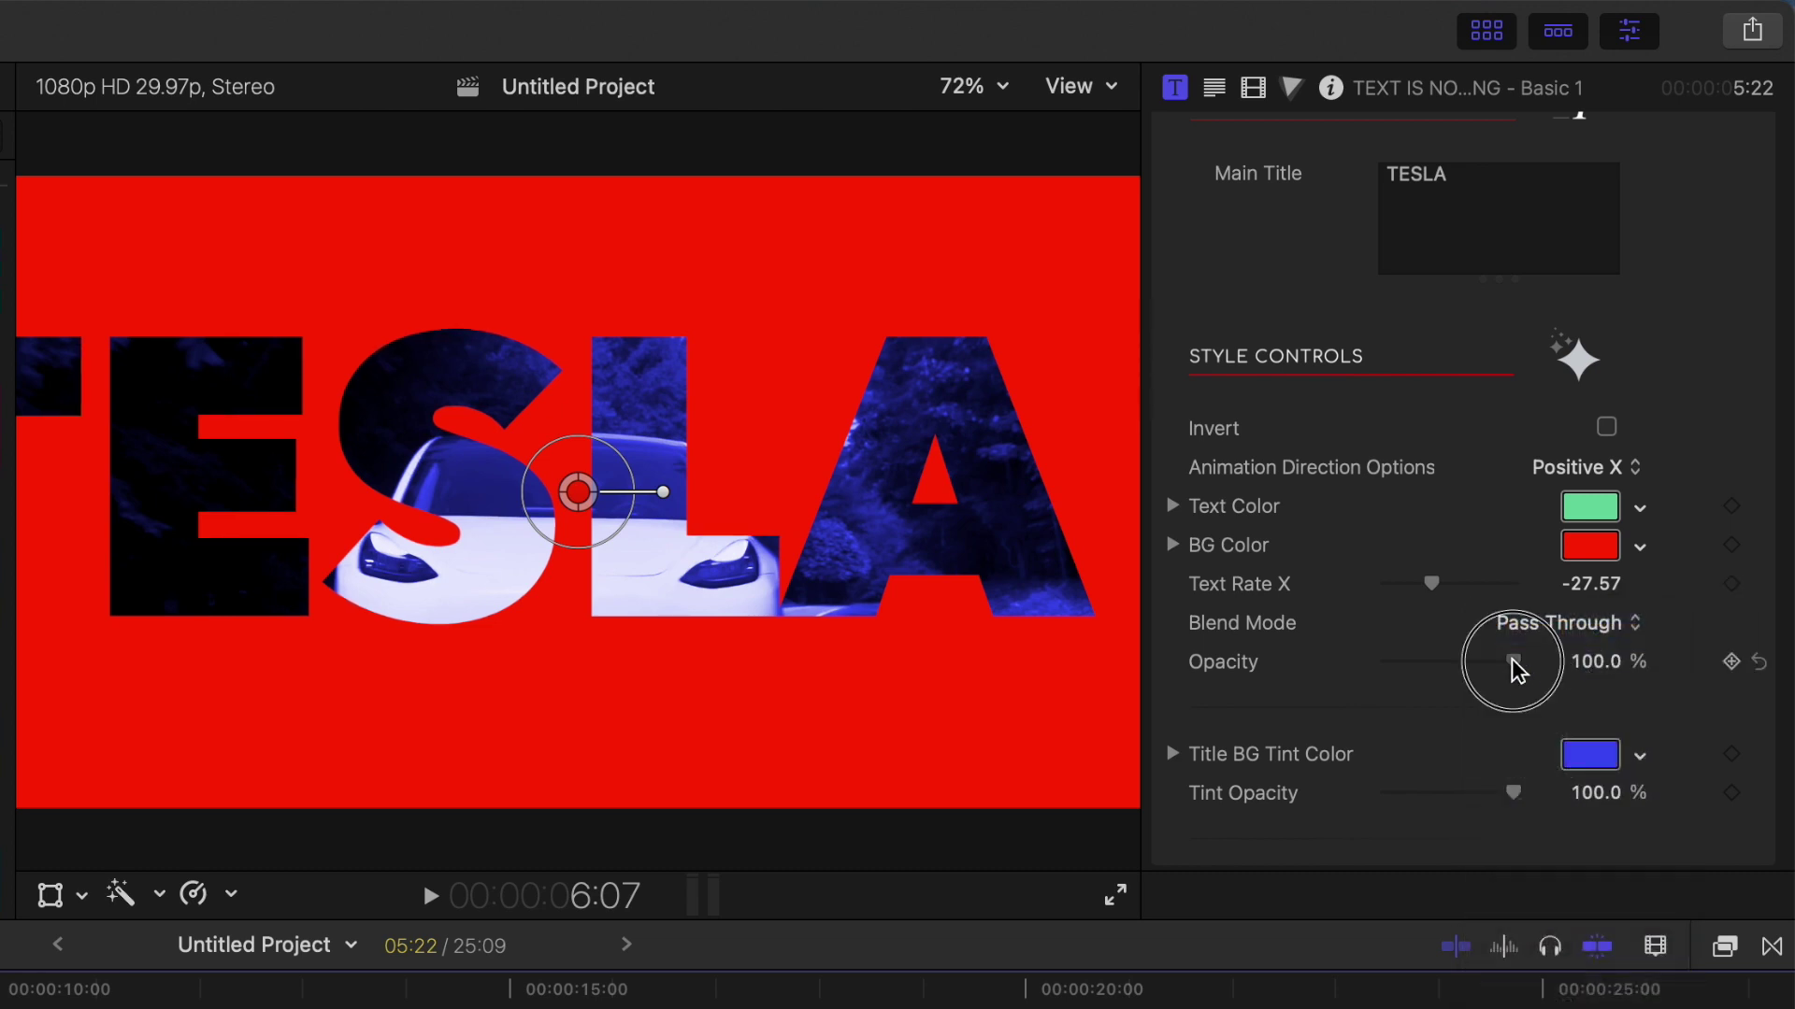
{"action": "left_click_drag", "start_coordinate": [1516, 670], "coordinate": [1571, 669]}
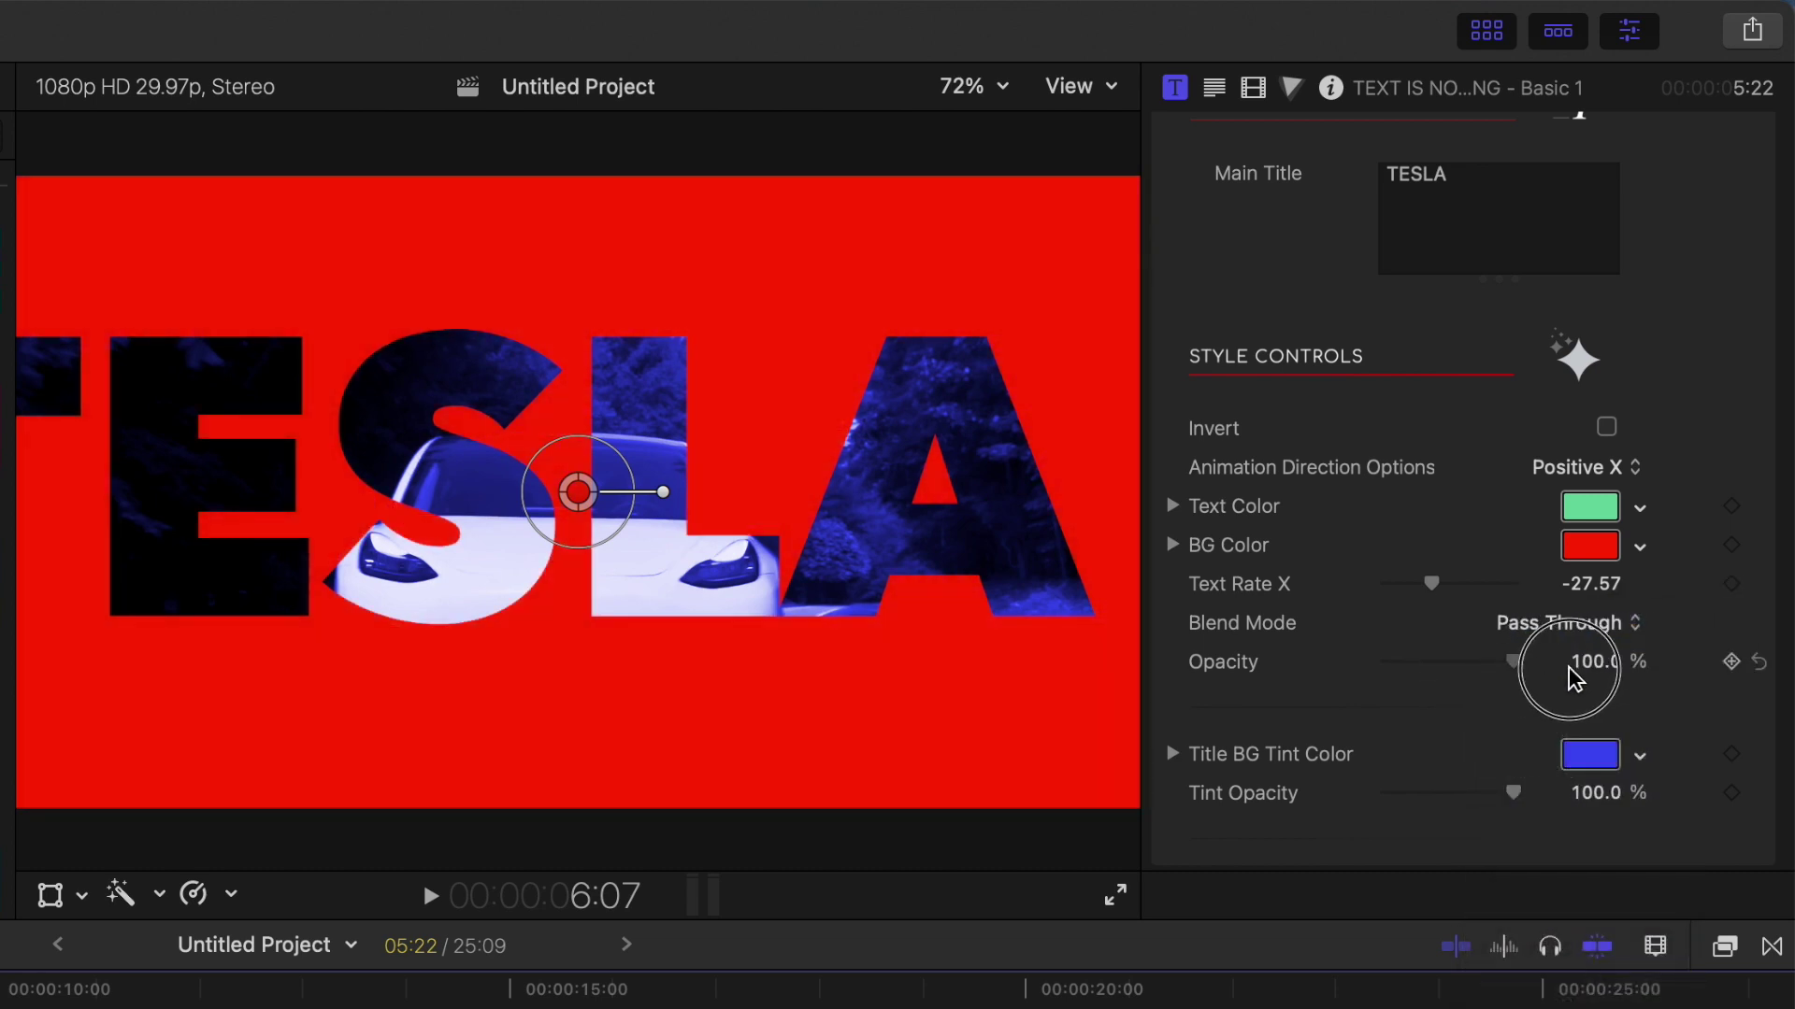
{"action": "left_click", "coordinate": [1588, 756]}
{"action": "left_click", "coordinate": [1121, 899]}
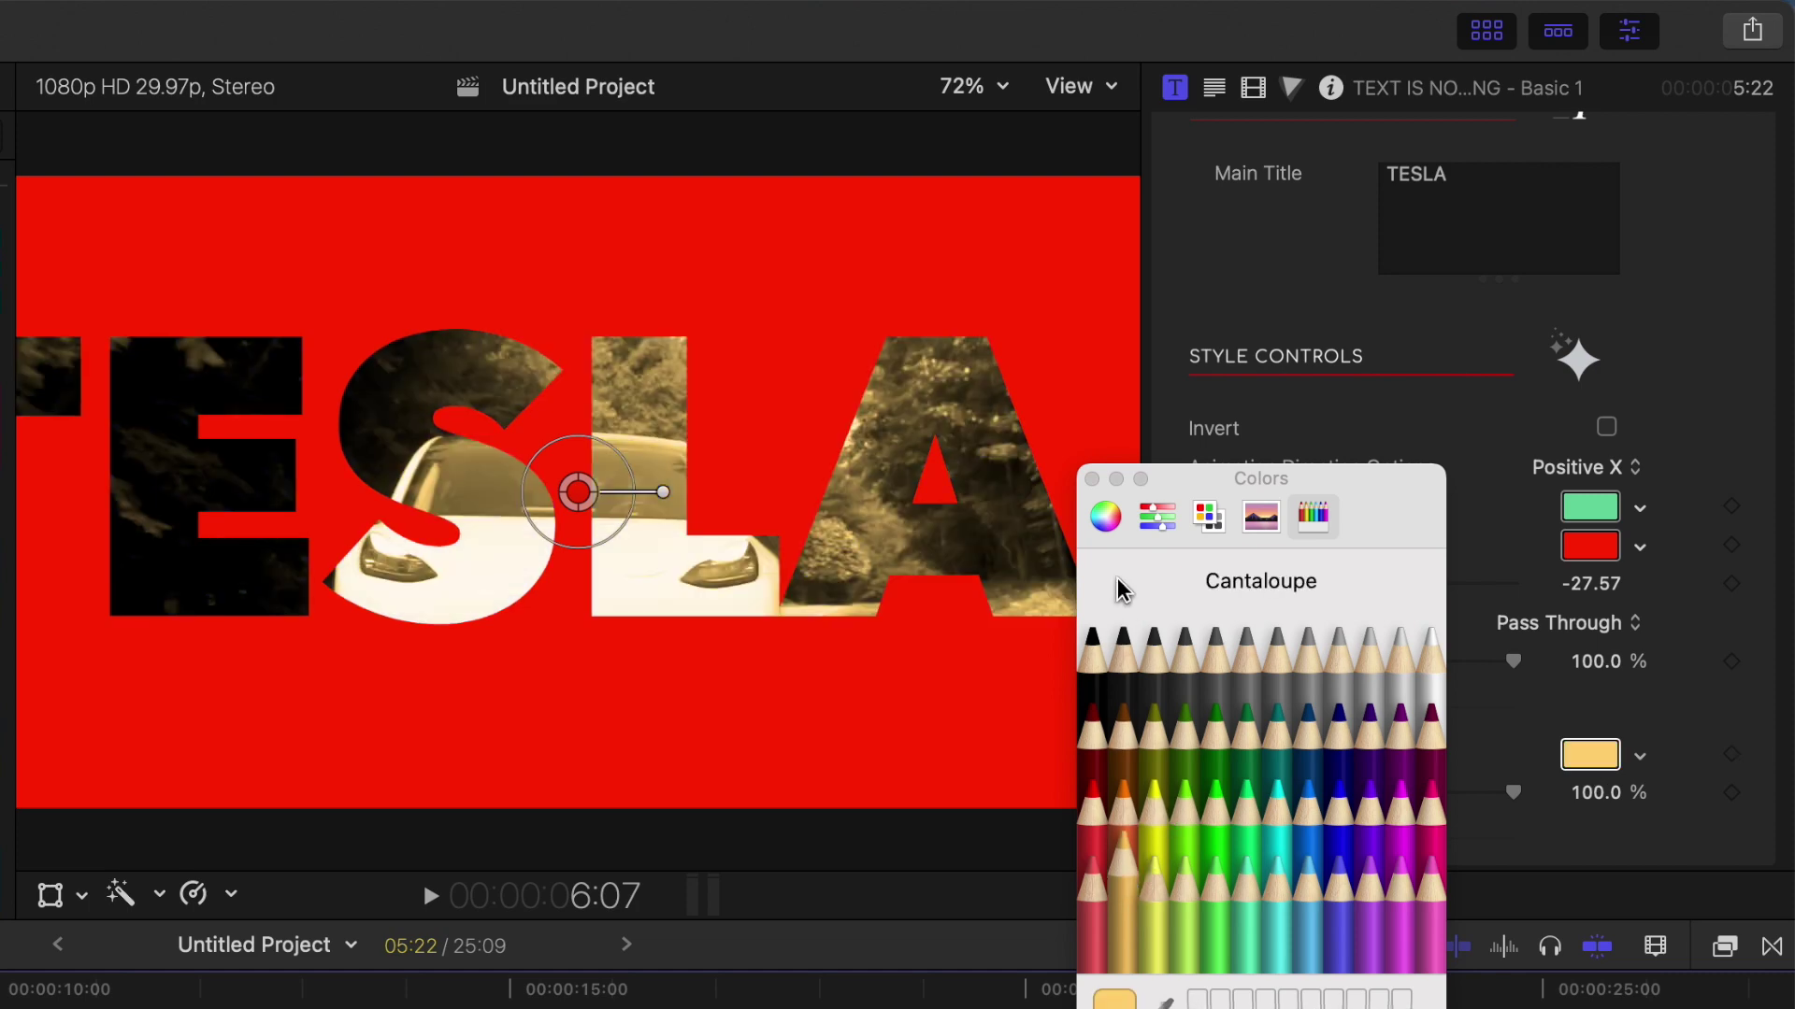
{"action": "left_click", "coordinate": [1092, 478]}
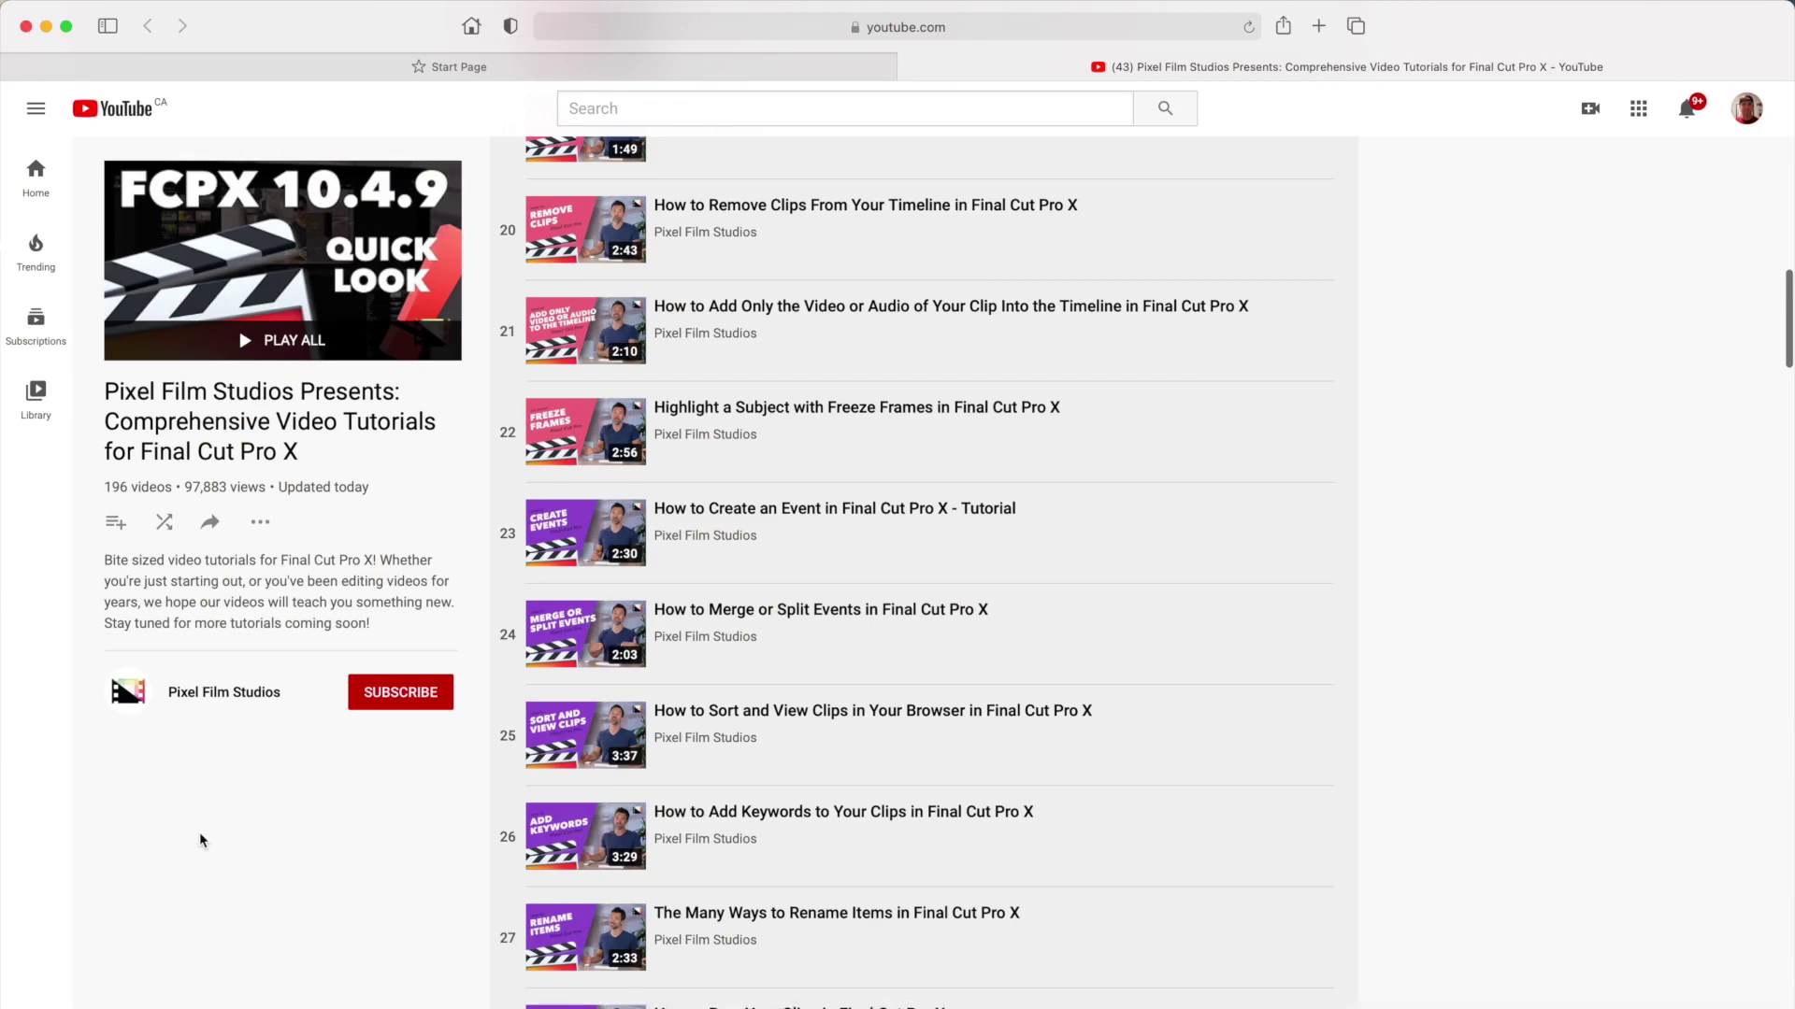
{"action": "scroll", "coordinate": [199, 832], "scroll_direction": "down", "scroll_amount": 20}
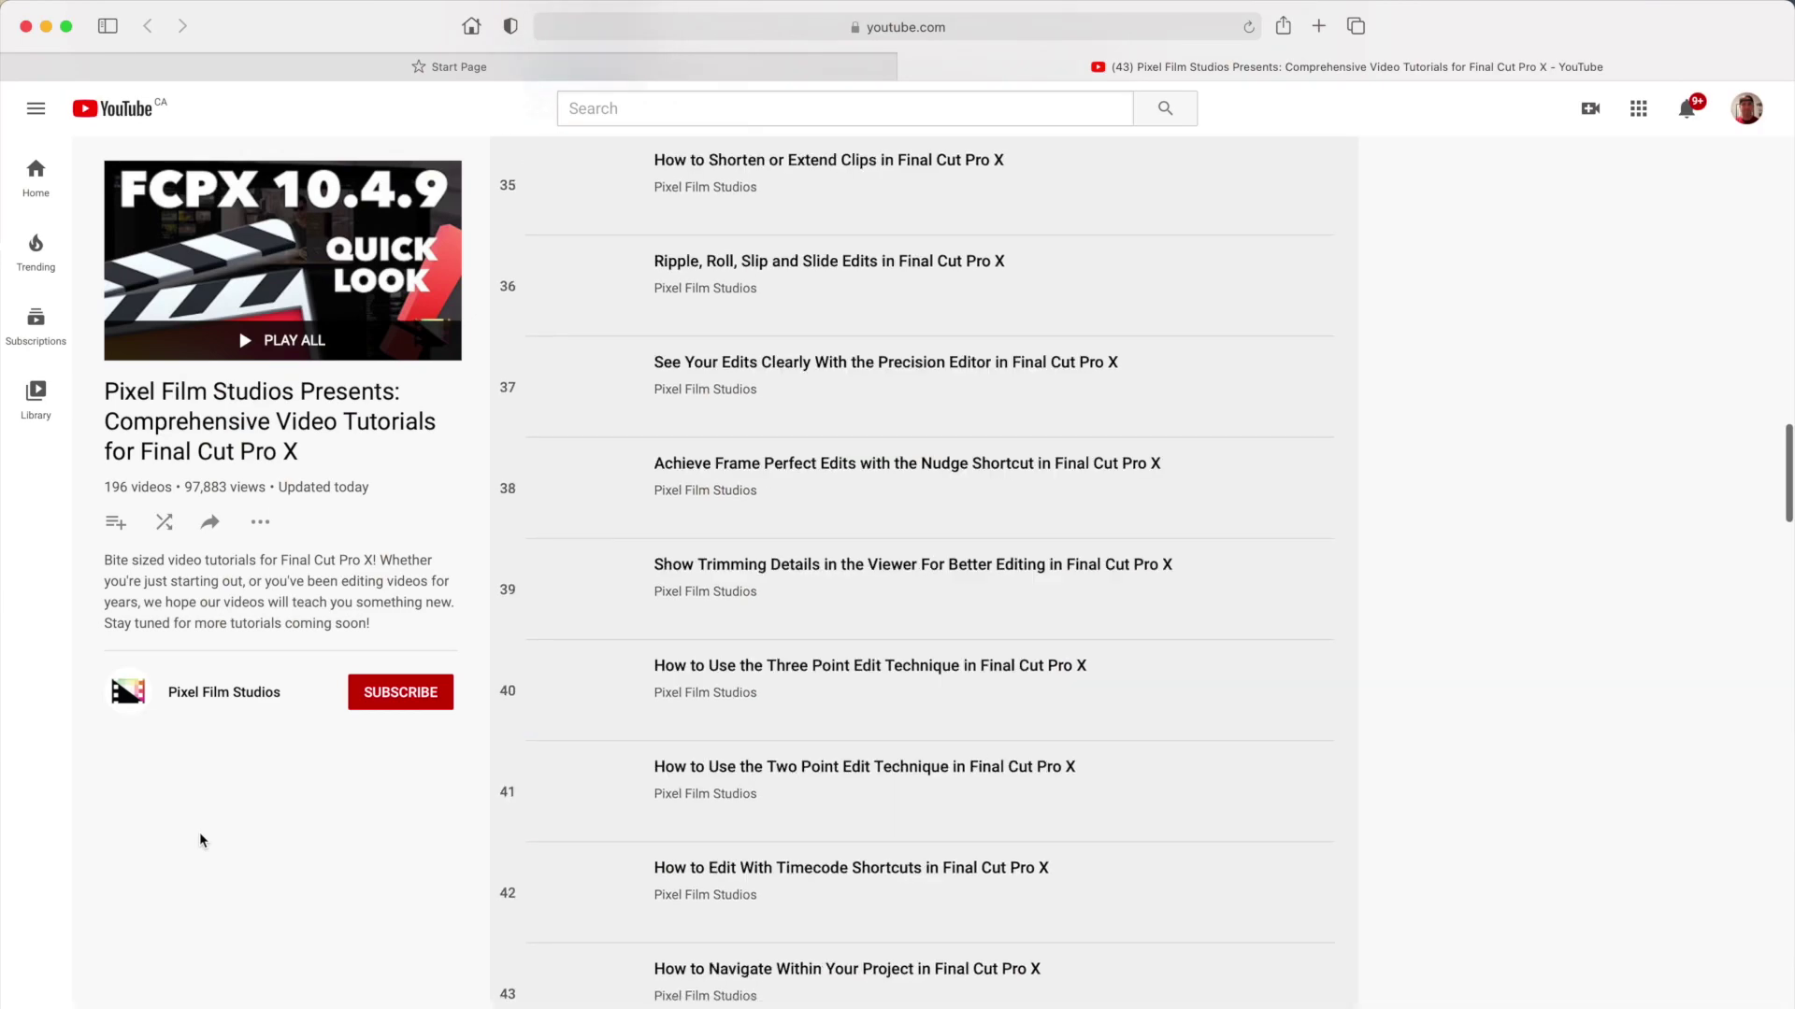
{"action": "scroll", "coordinate": [200, 835], "scroll_direction": "down", "scroll_amount": 20}
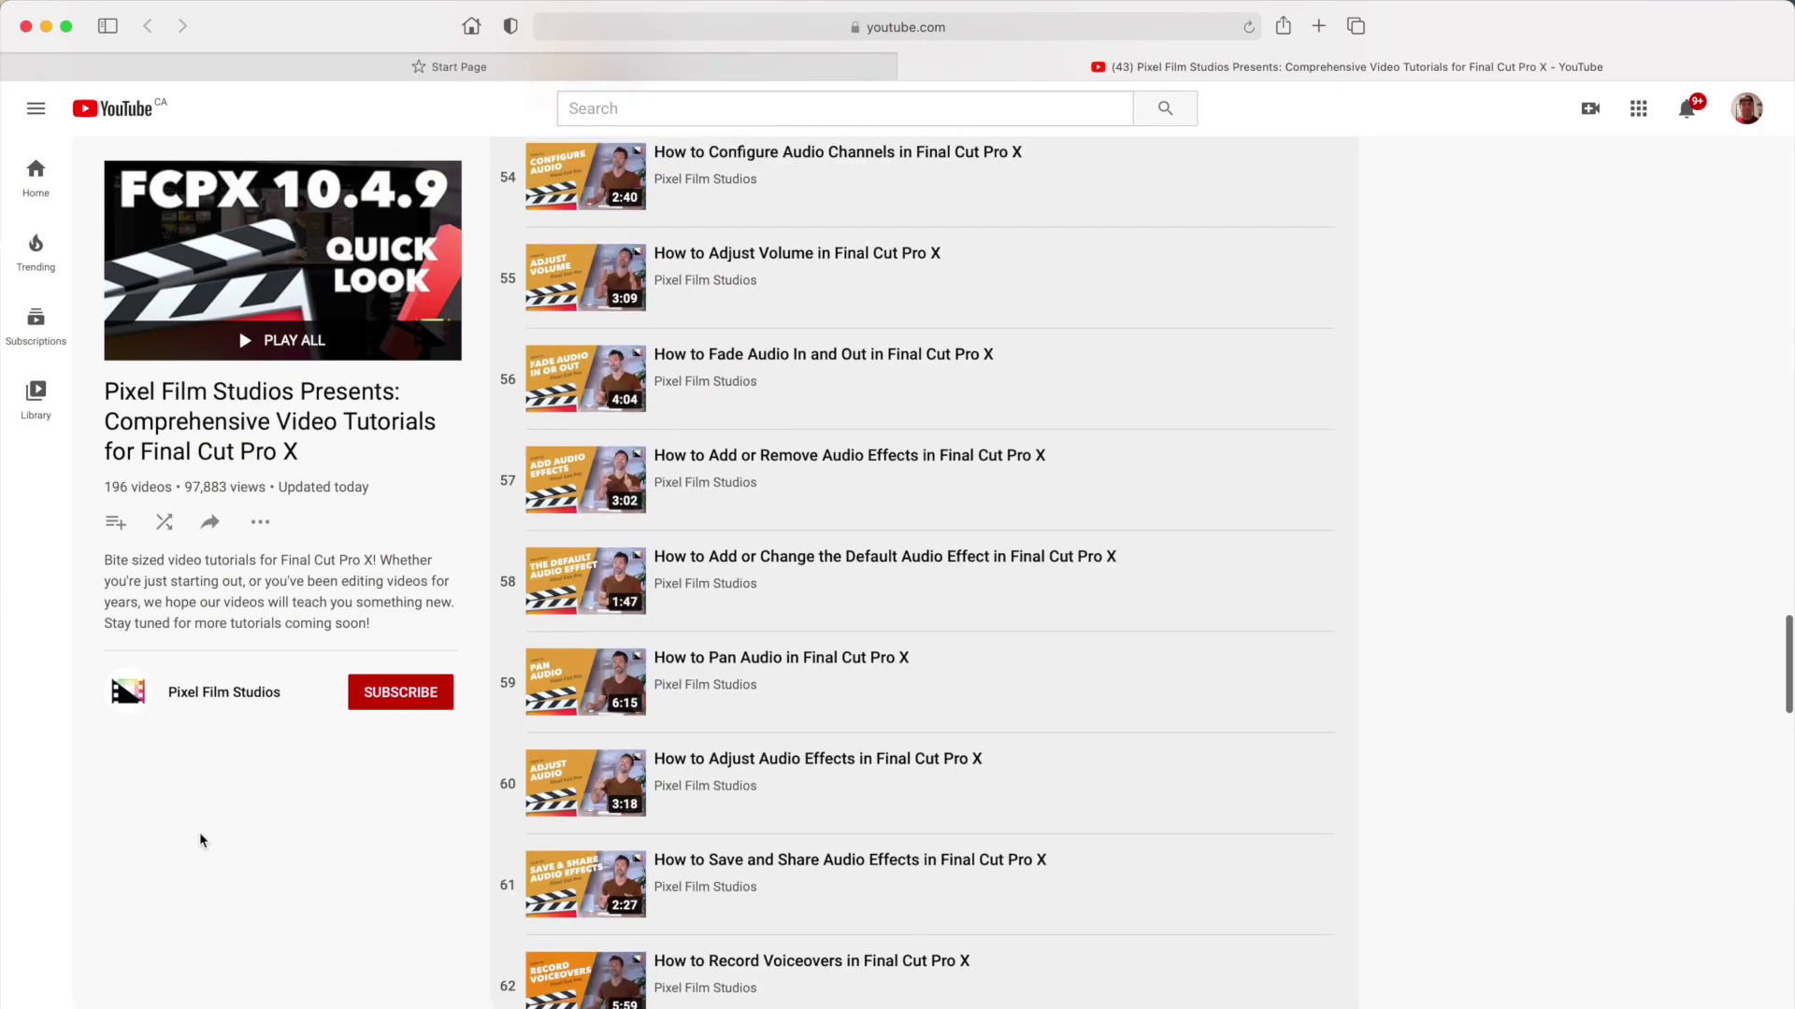
{"action": "scroll", "coordinate": [199, 832], "scroll_direction": "down", "scroll_amount": 10}
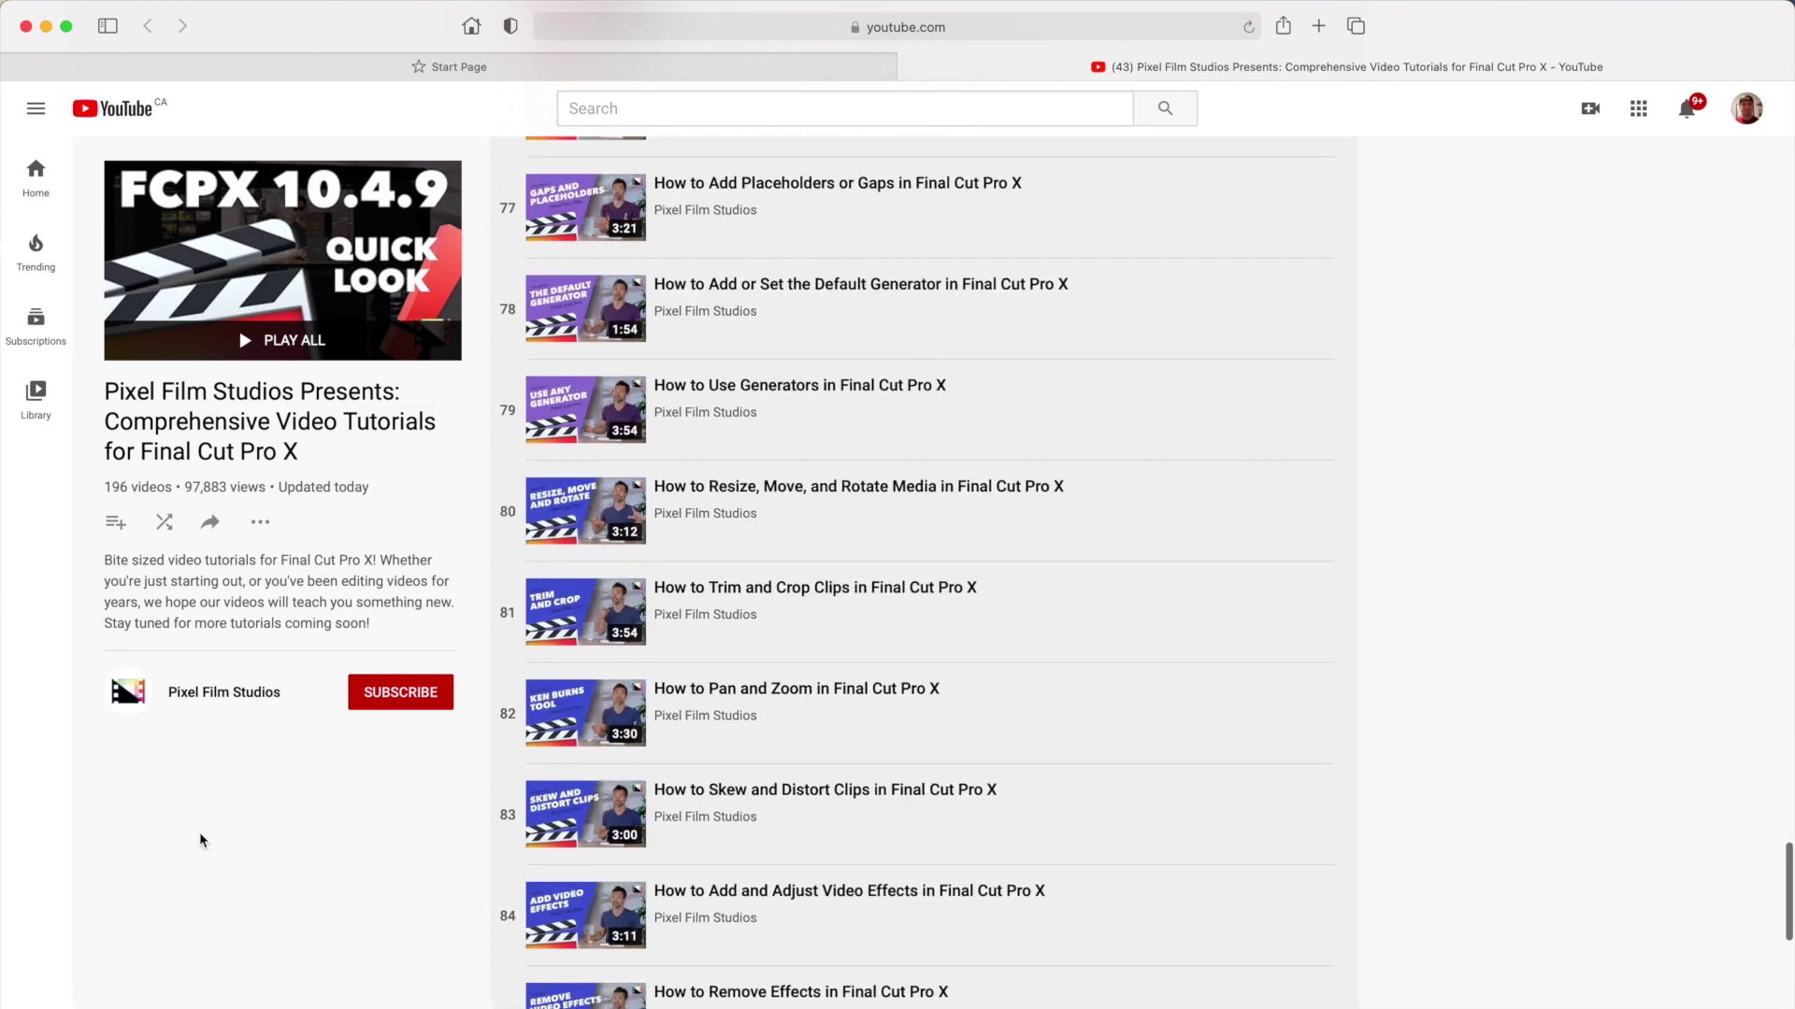
{"action": "scroll", "coordinate": [199, 832], "scroll_direction": "up", "scroll_amount": 15}
{"action": "scroll", "coordinate": [199, 832], "scroll_direction": "up", "scroll_amount": 20}
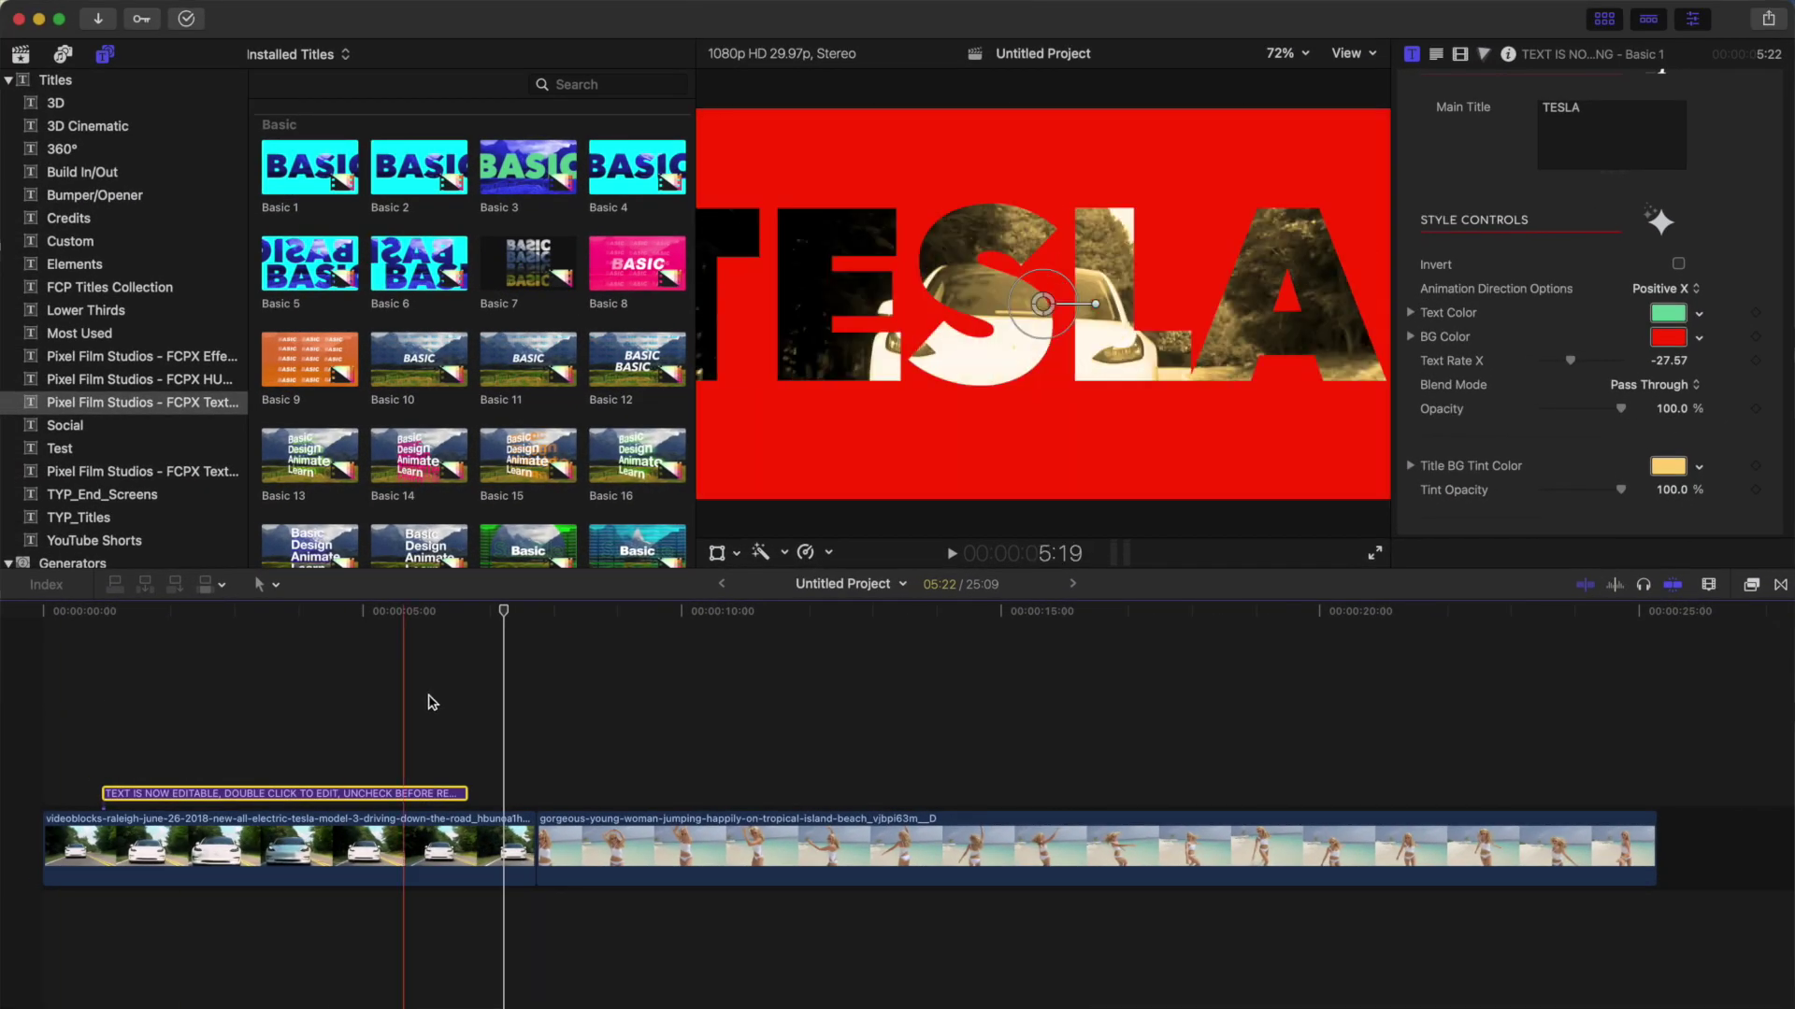
Drop the Basic 21 title above the beach clip and extend it to 7:01.
{"action": "left_click_drag", "start_coordinate": [505, 610], "coordinate": [539, 613]}
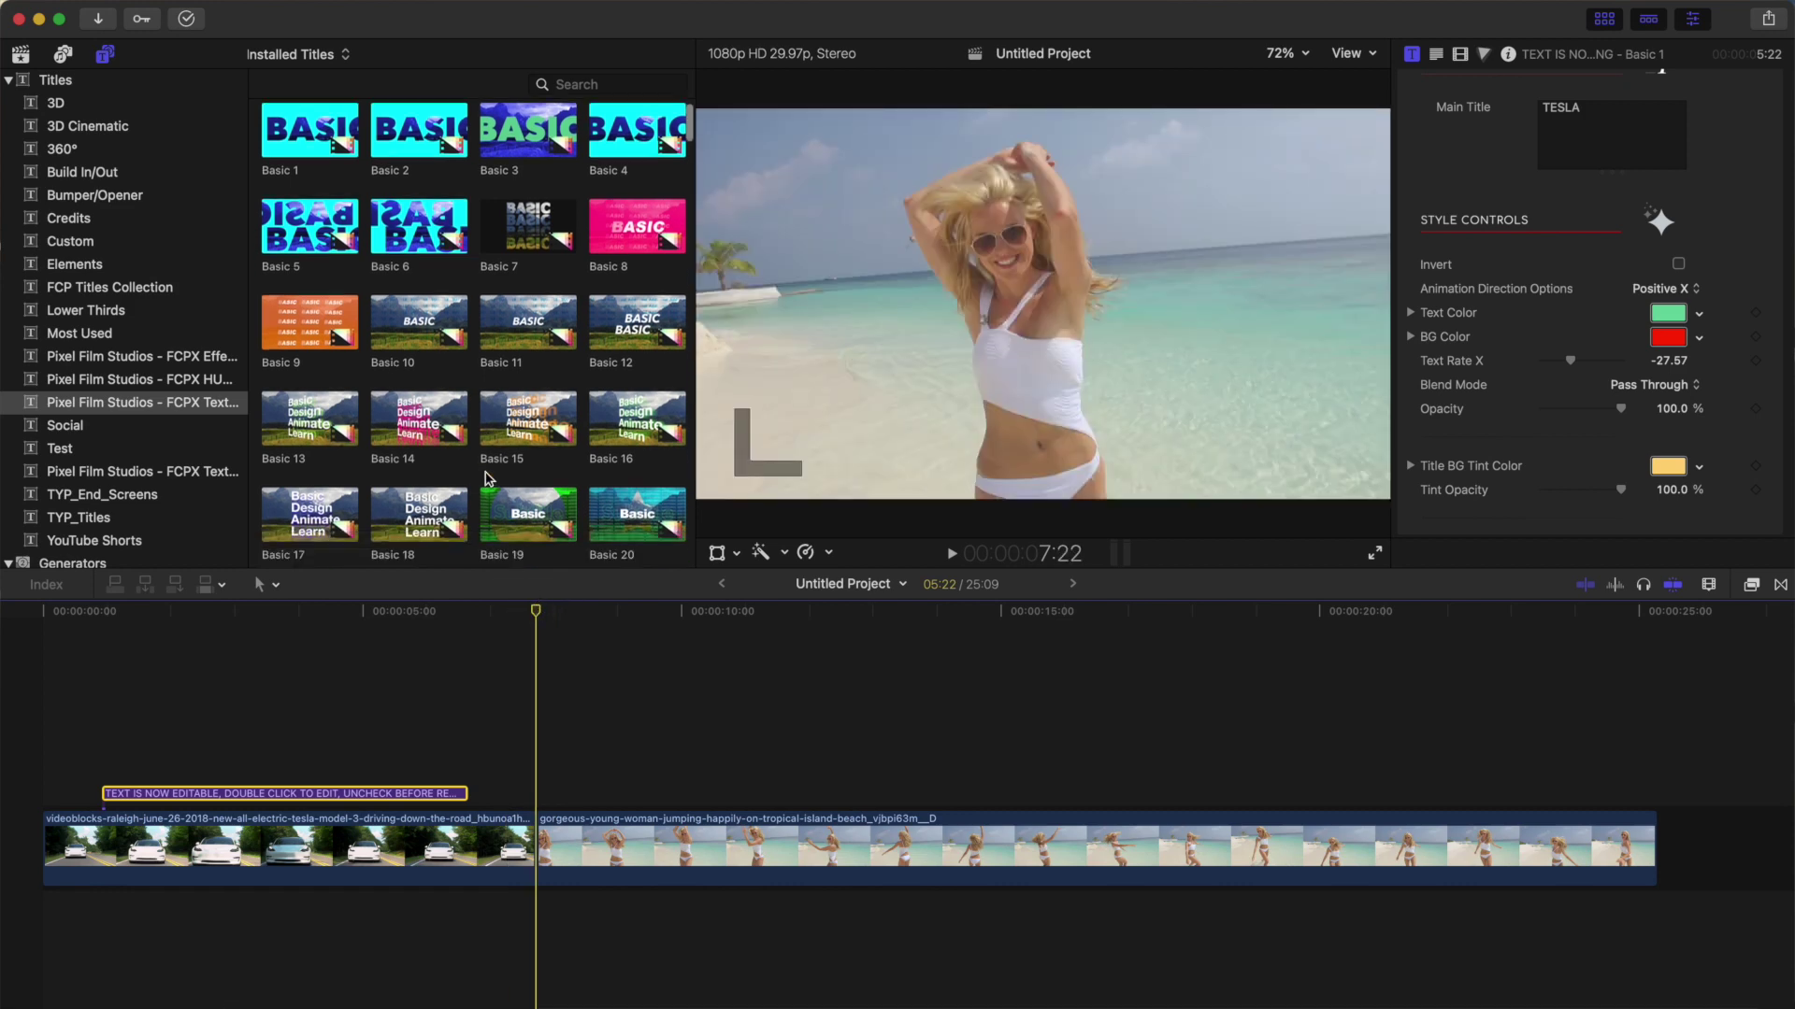
{"action": "scroll", "coordinate": [486, 479], "scroll_direction": "down", "scroll_amount": 5}
{"action": "left_click", "coordinate": [315, 328]}
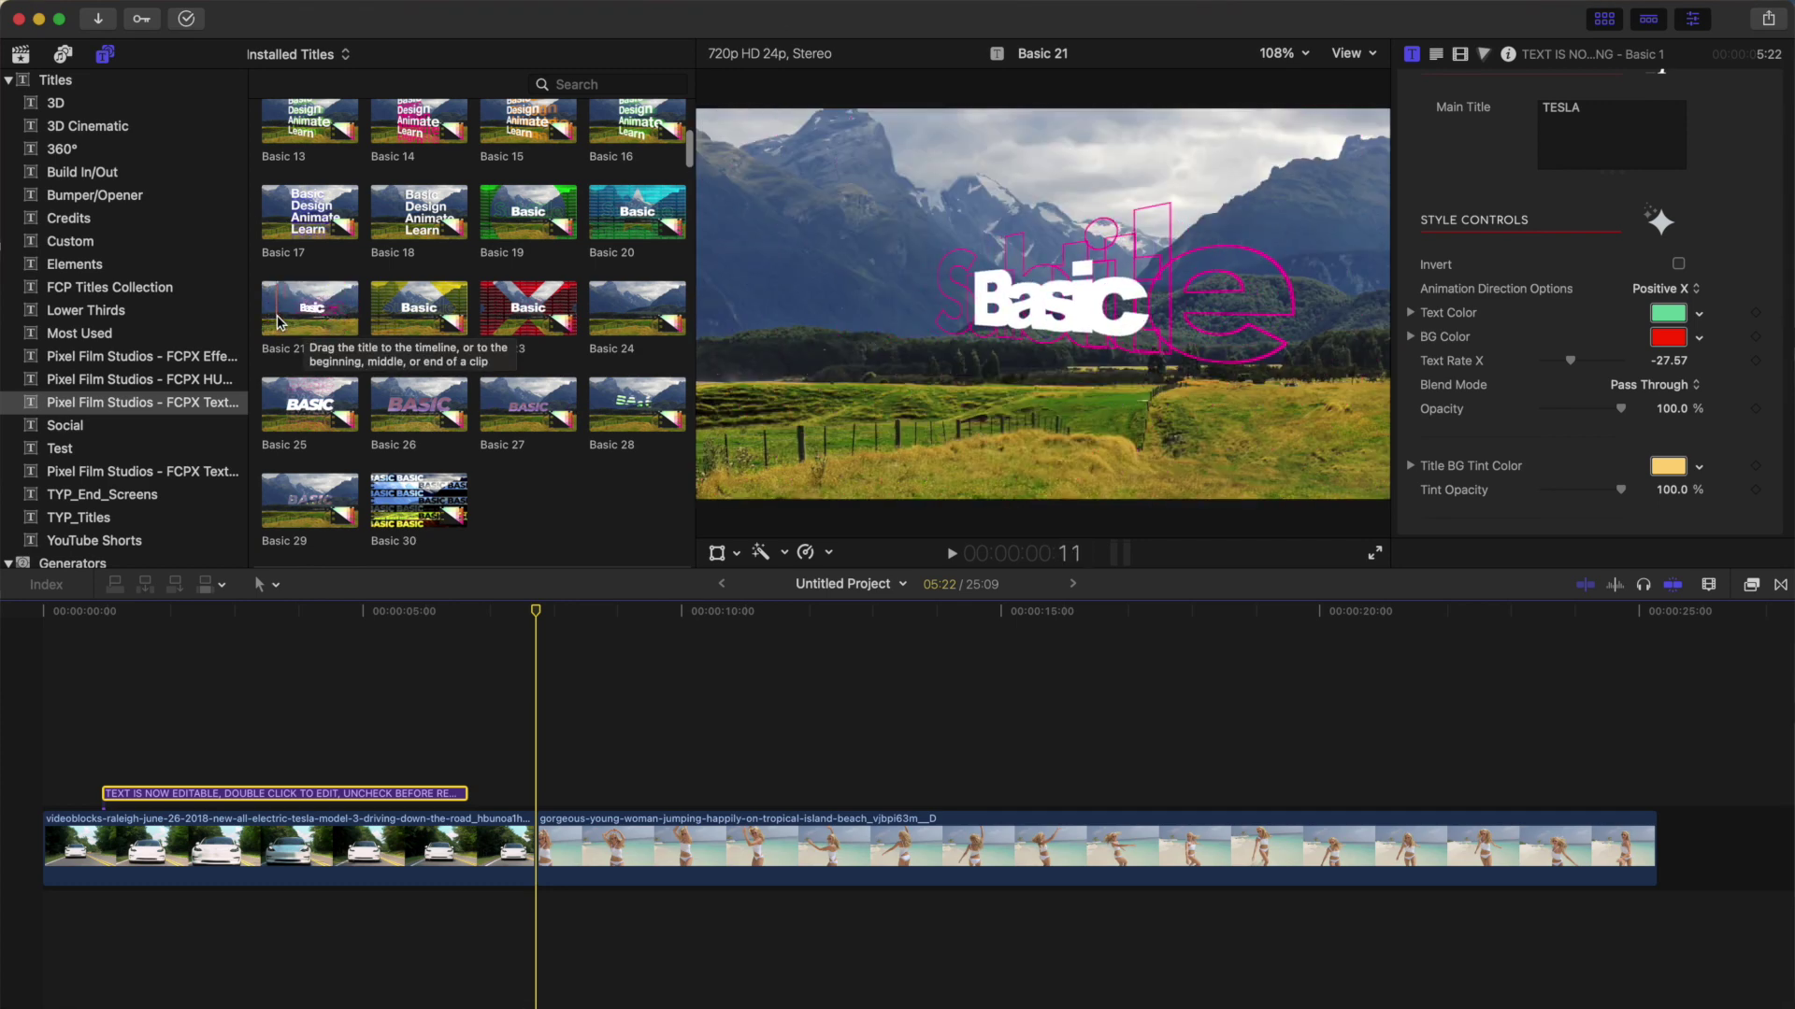
{"action": "left_click", "coordinate": [291, 323]}
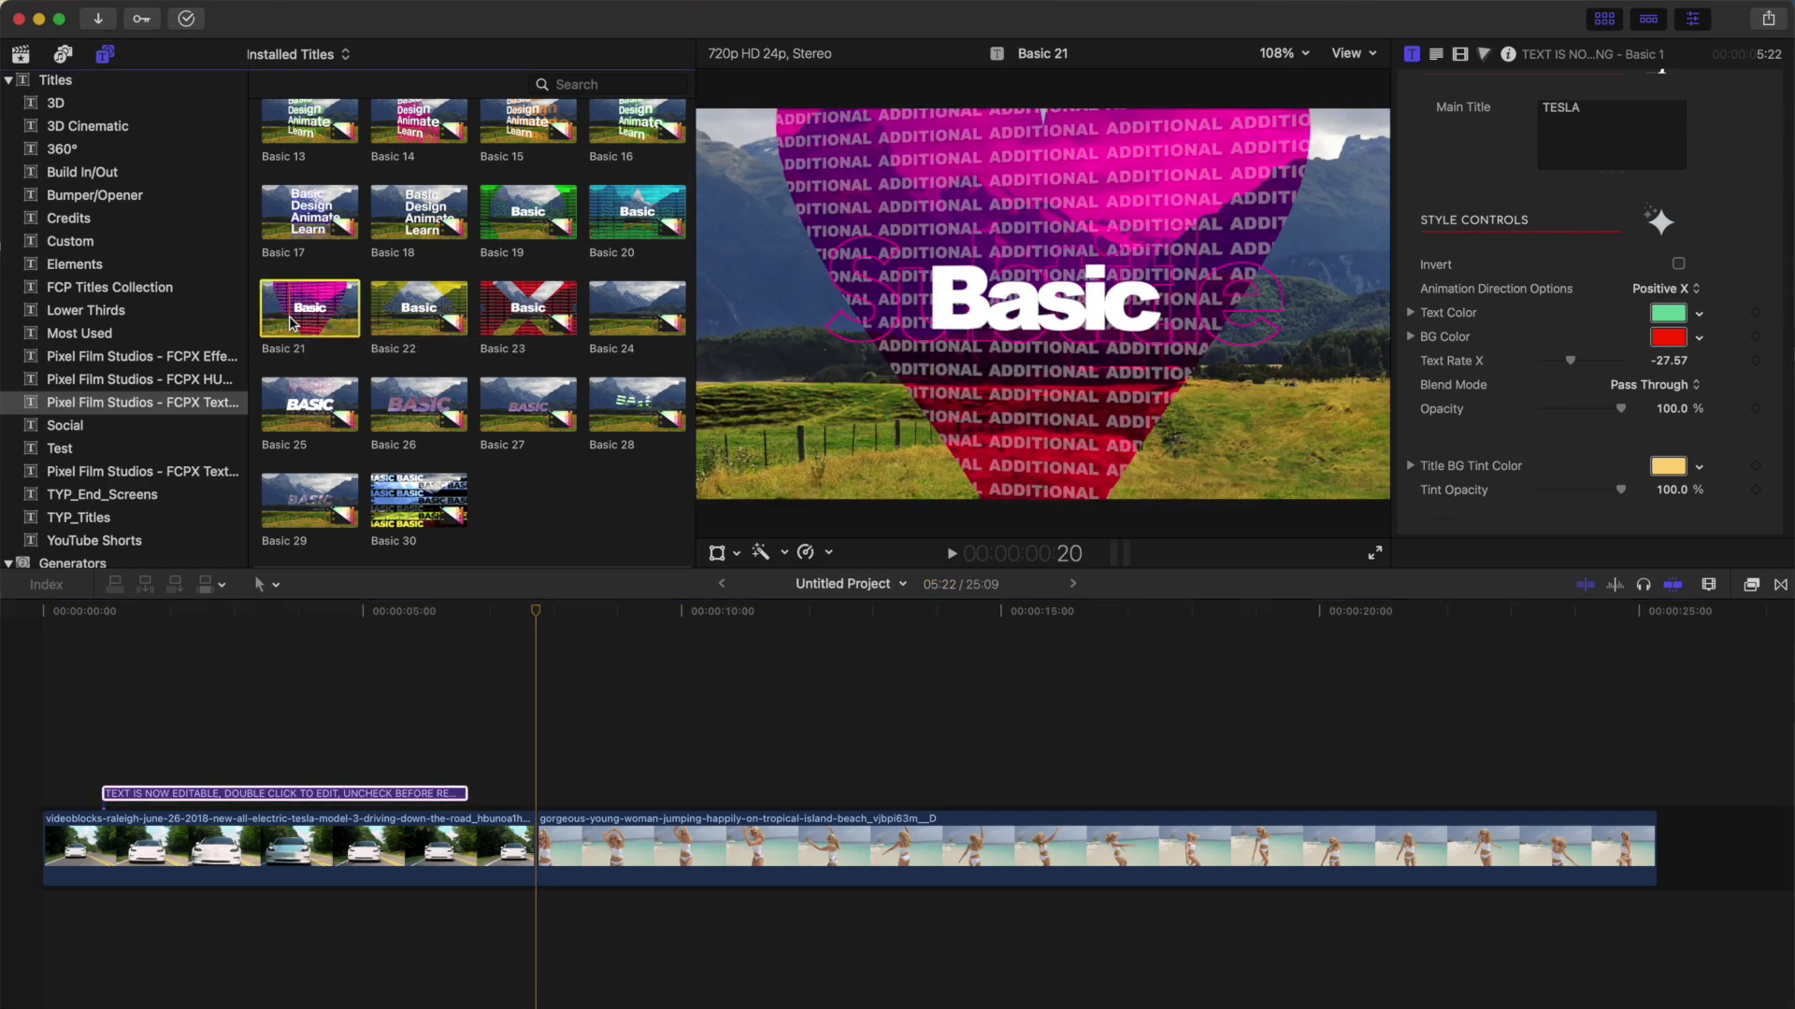
{"action": "left_click_drag", "start_coordinate": [291, 324], "coordinate": [629, 794]}
{"action": "left_click_drag", "start_coordinate": [813, 794], "coordinate": [1071, 794]}
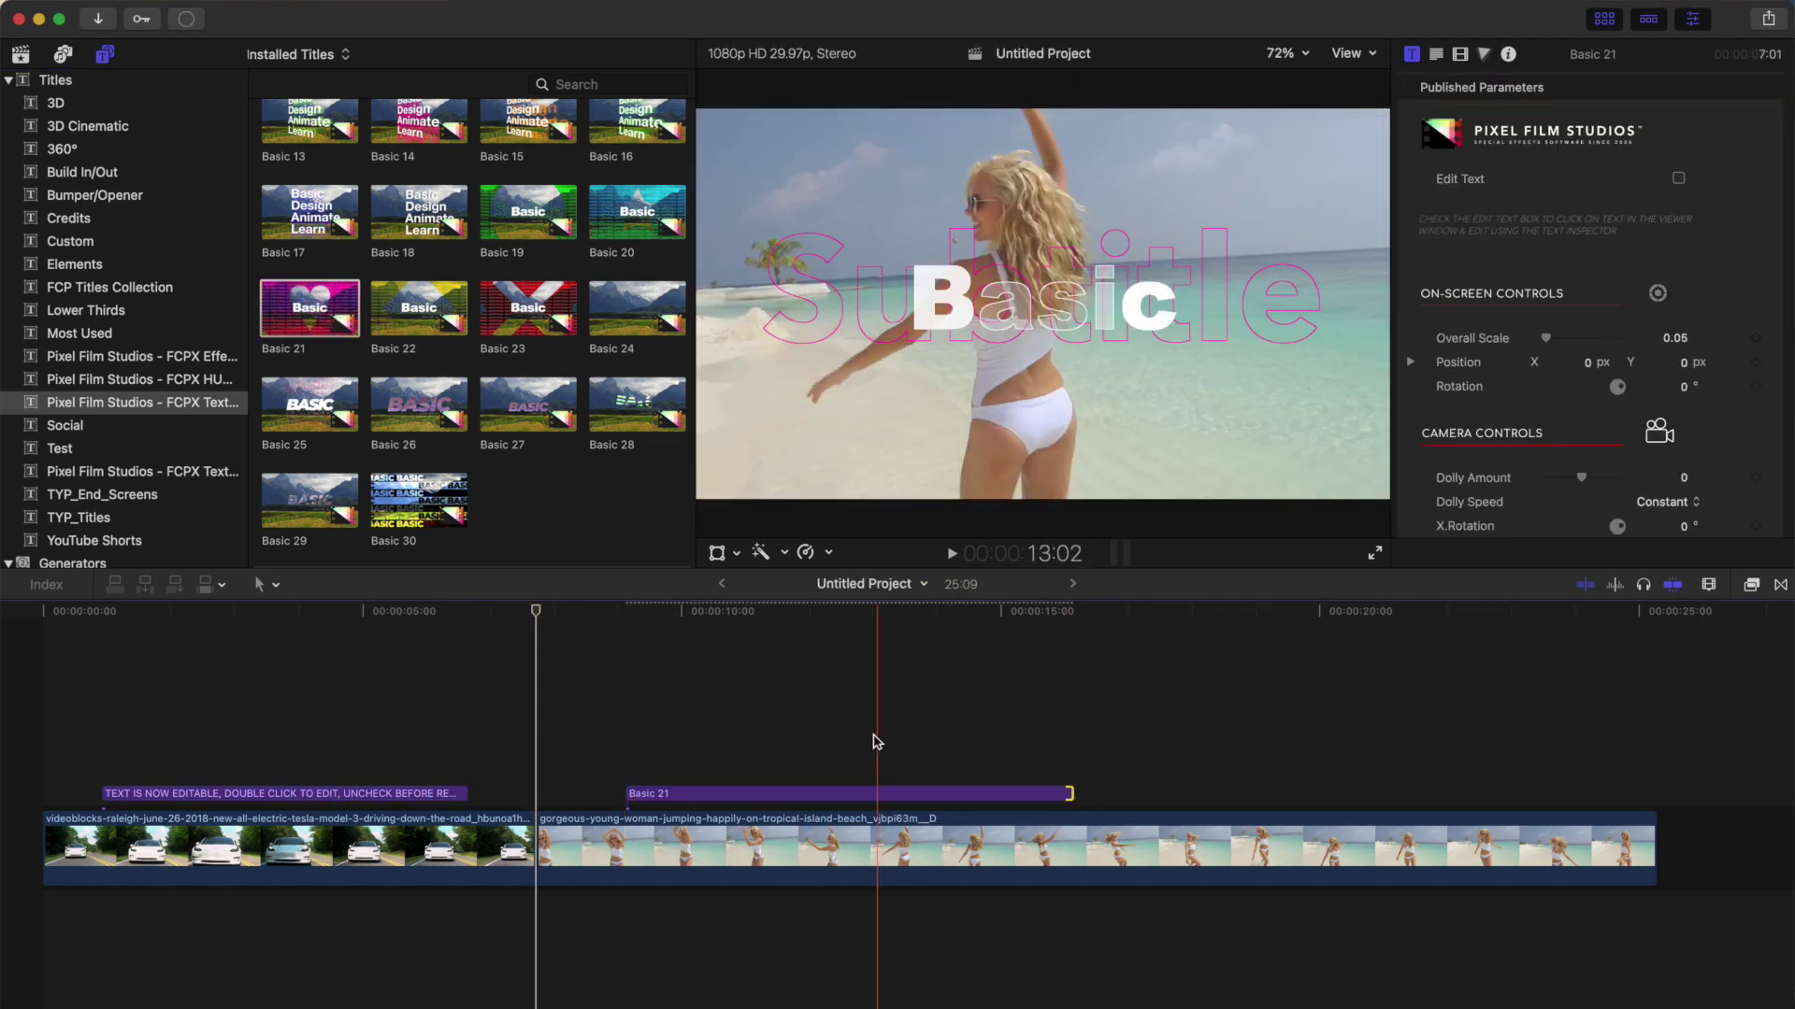
{"action": "left_click", "coordinate": [871, 790]}
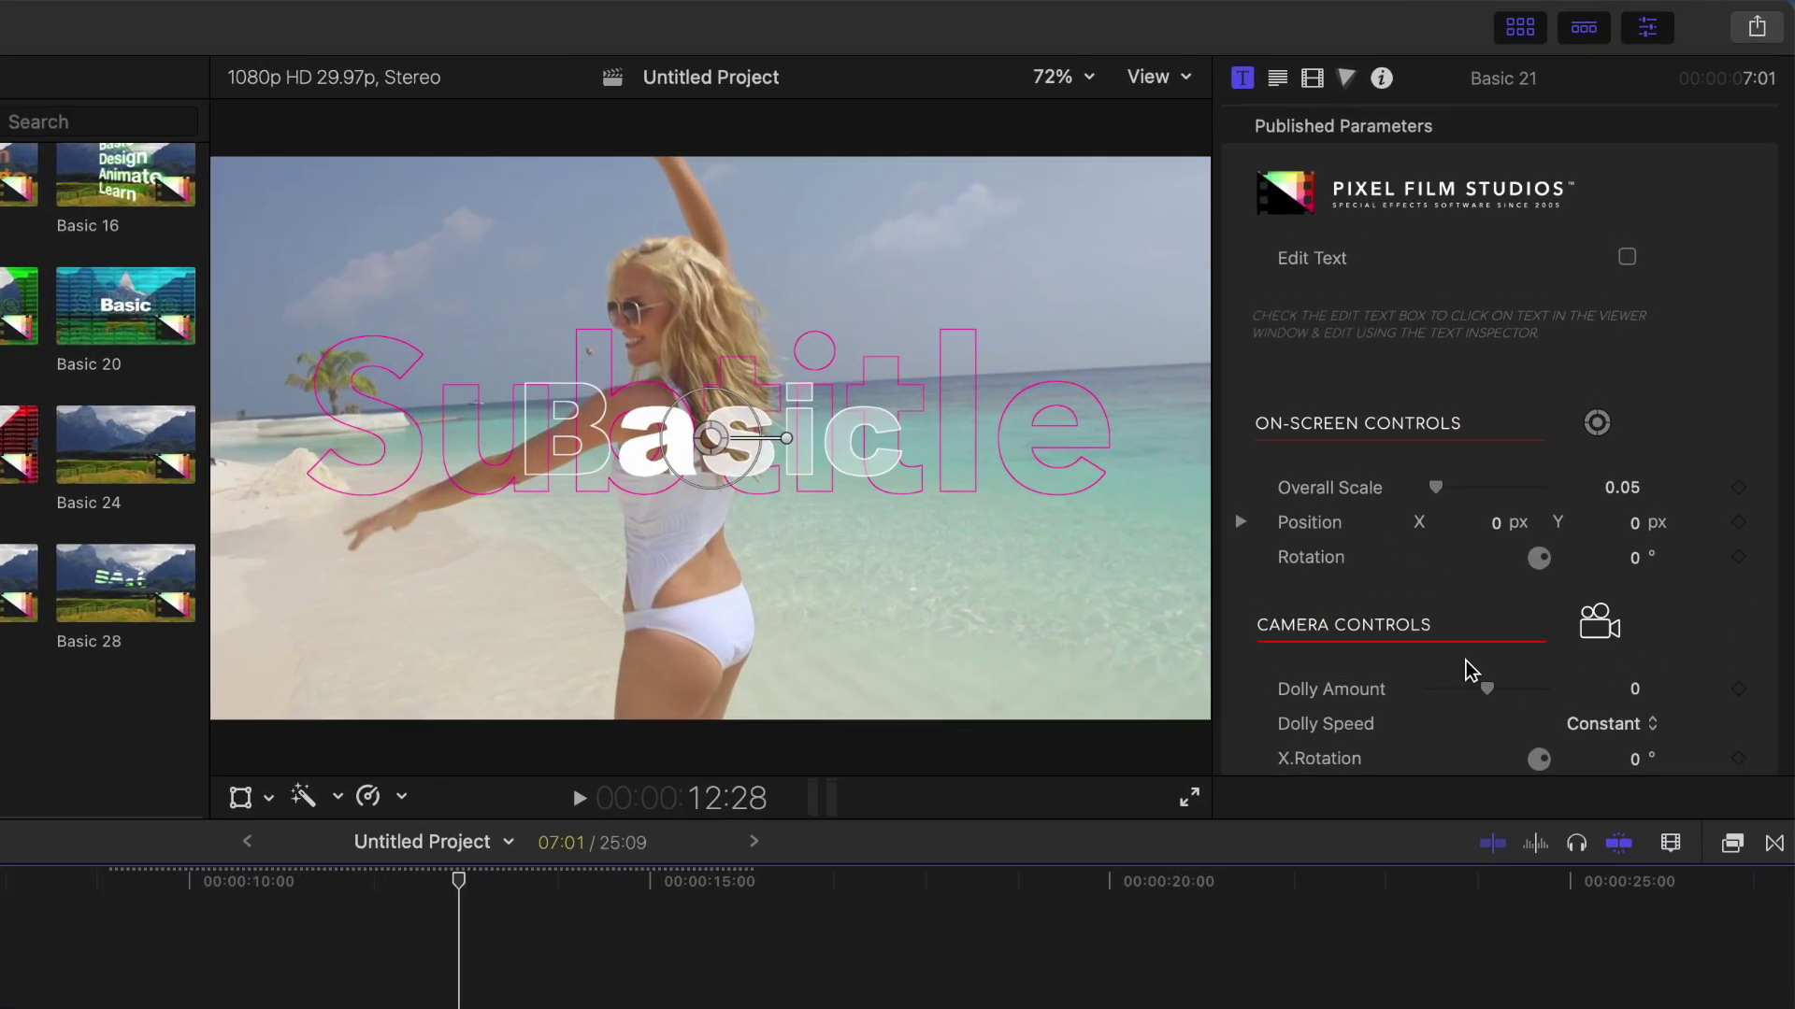
Set the Basic 21 texts to SUMMER (main), 2021 (subtitle) and Beach Time (additional).
{"action": "scroll", "coordinate": [1559, 470], "scroll_direction": "down", "scroll_amount": 10}
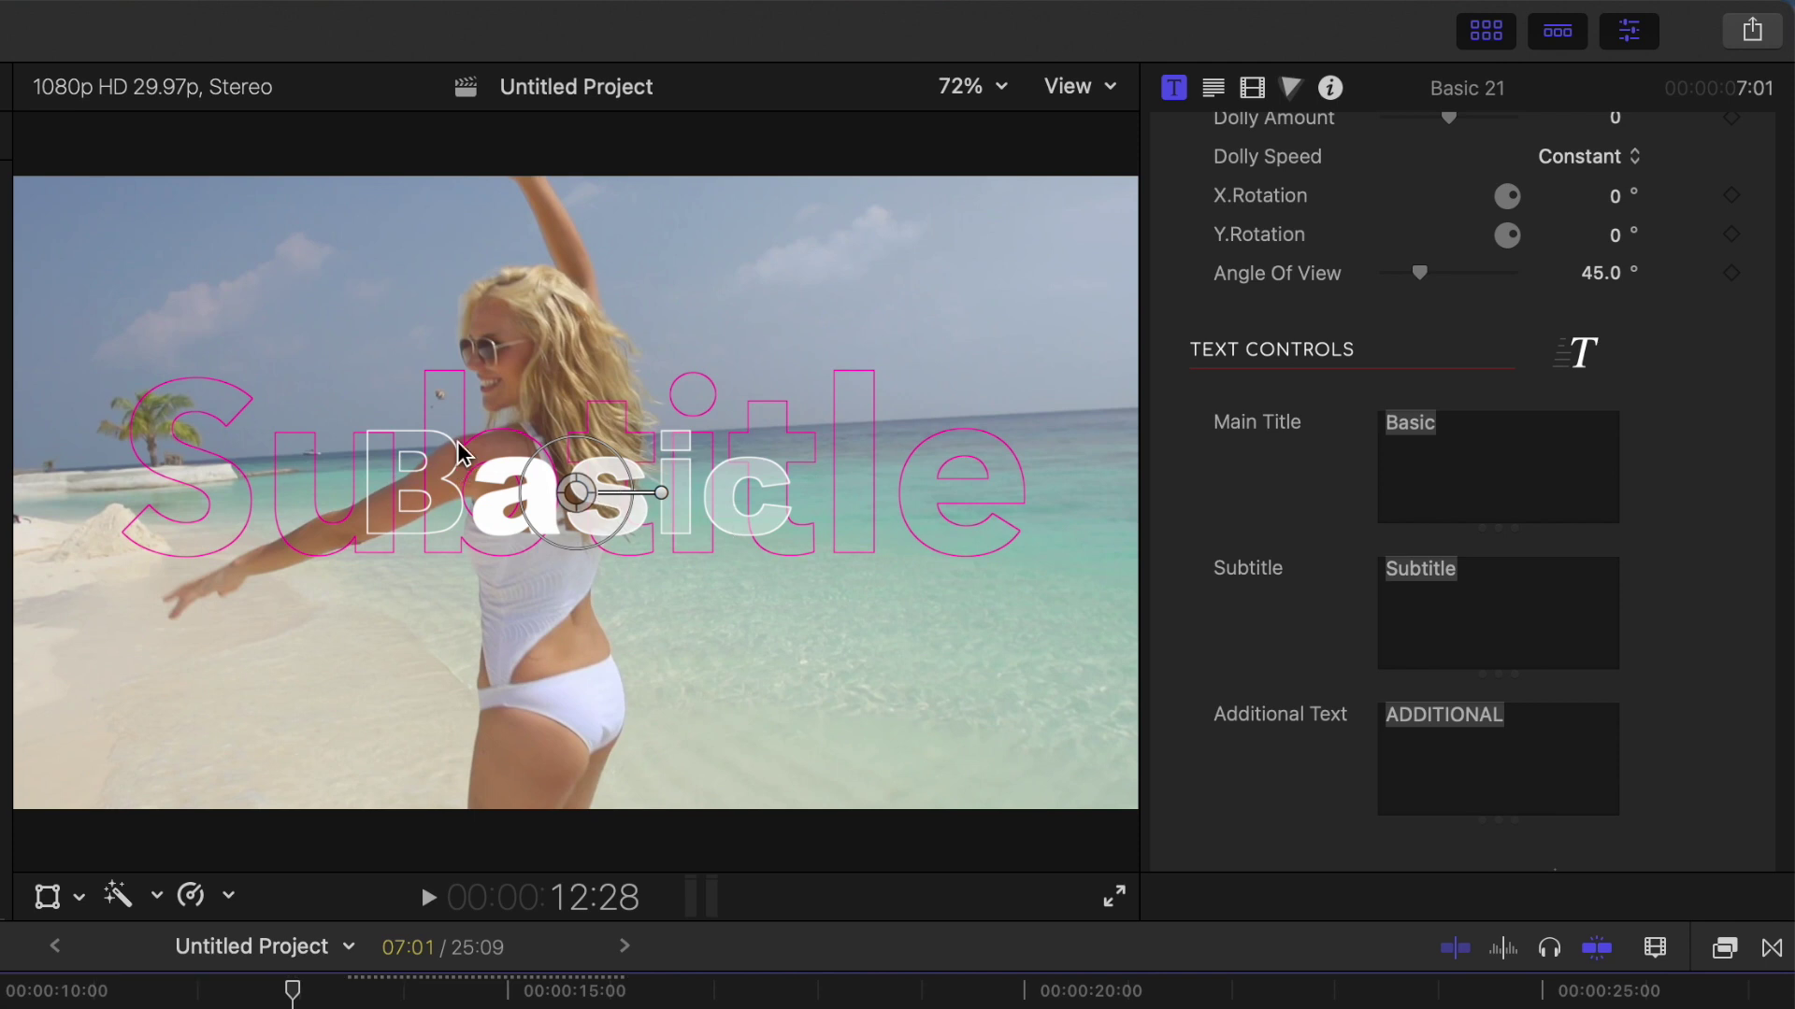
{"action": "left_click_drag", "start_coordinate": [293, 989], "coordinate": [174, 1000]}
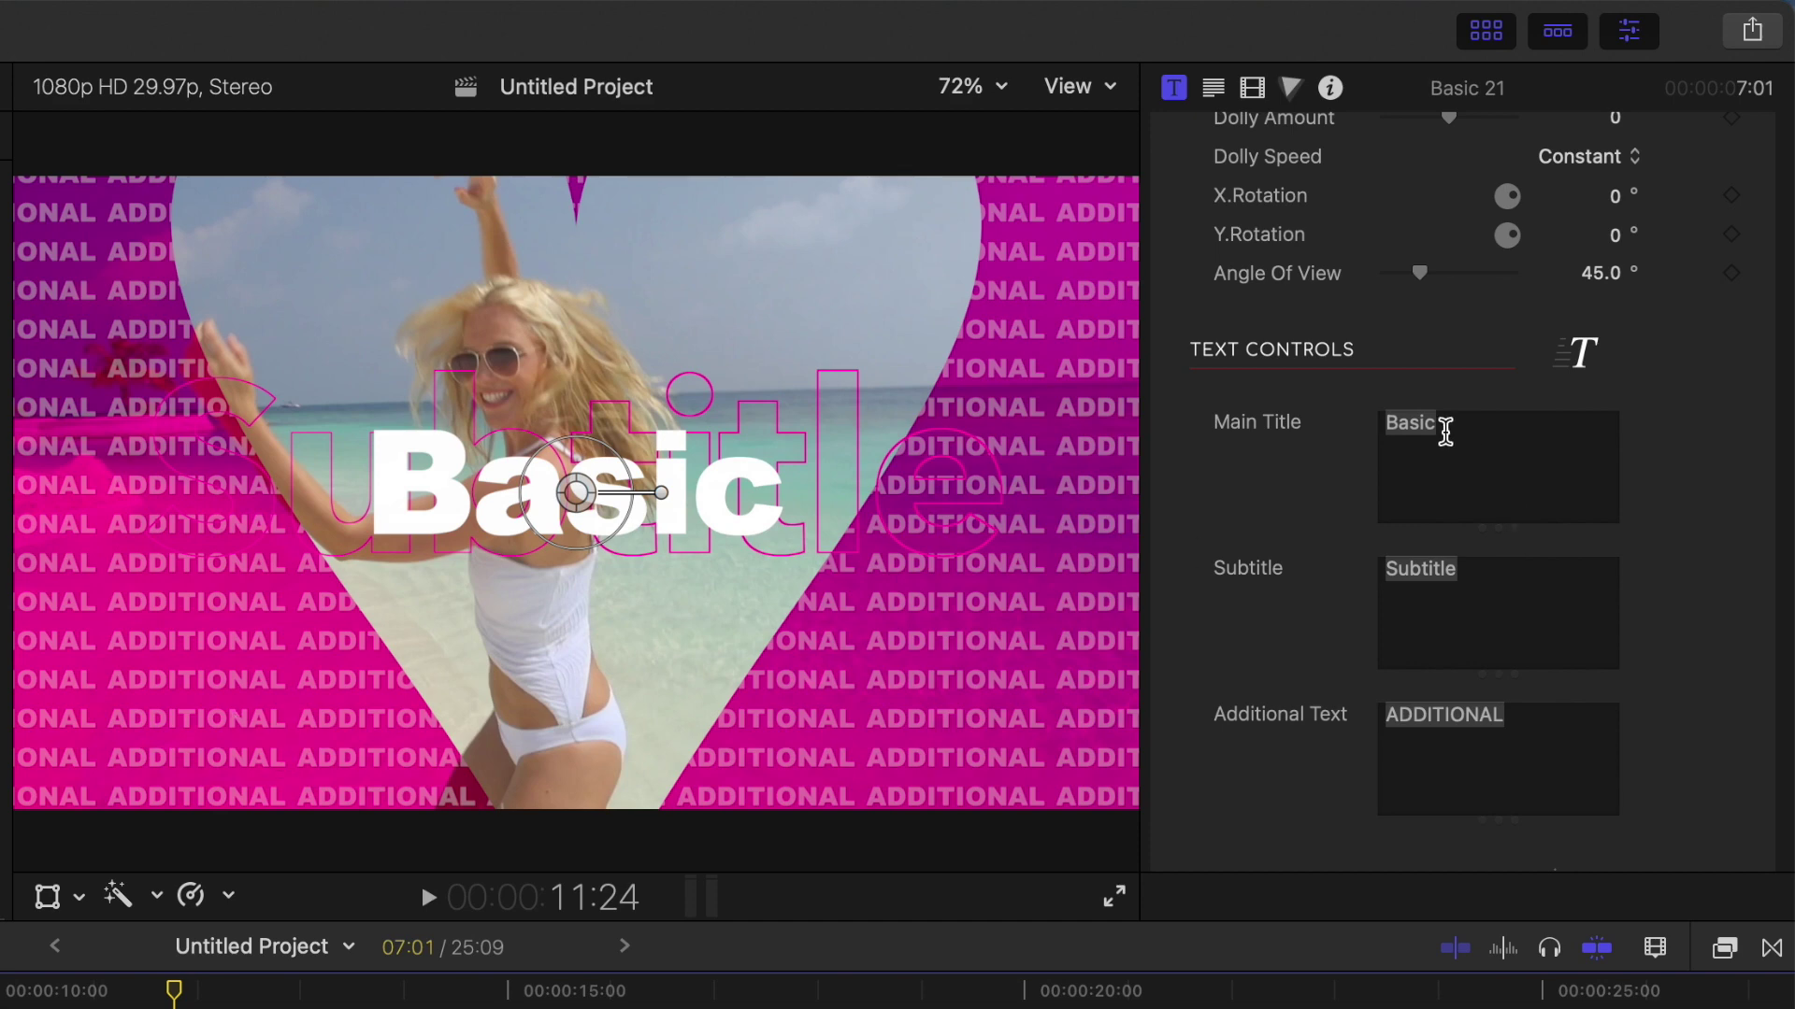
{"action": "double_click", "coordinate": [1445, 432]}
{"action": "type", "text": "SUMMER"}
{"action": "double_click", "coordinate": [1482, 584]}
{"action": "type", "text": "2021"}
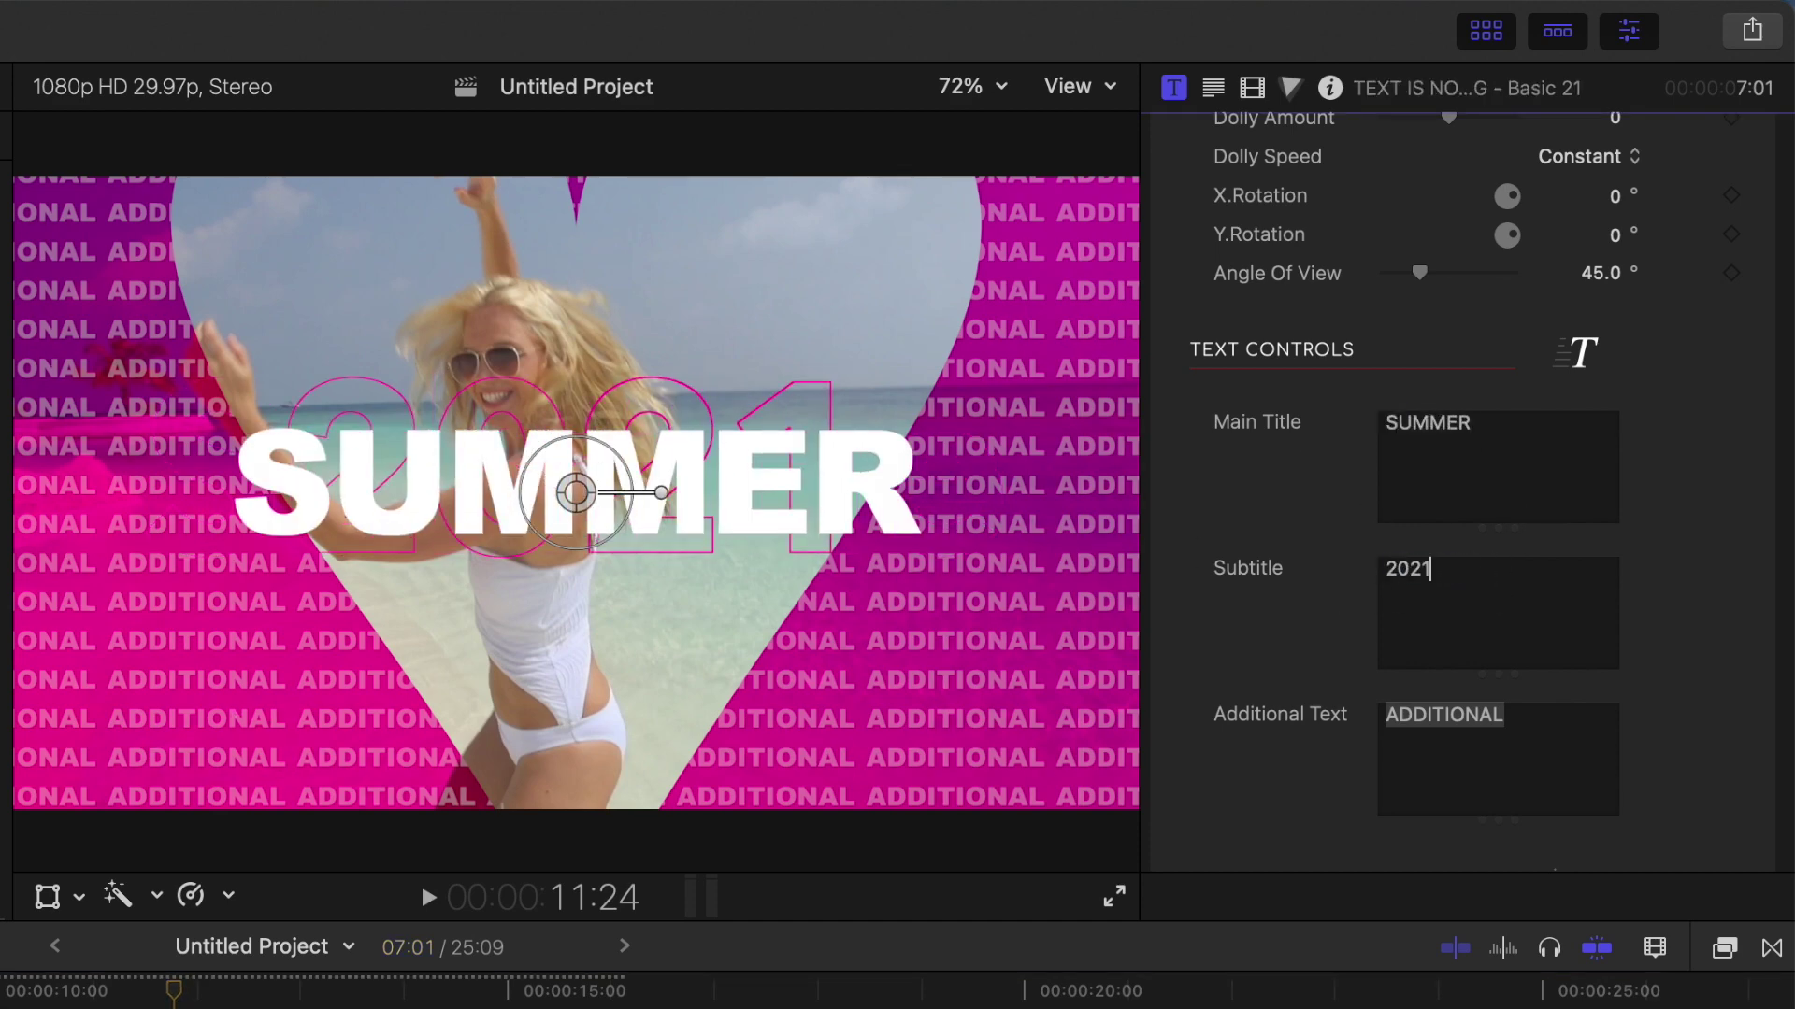
{"action": "key", "text": "Tab"}
{"action": "type", "text": "Beach Time"}
{"action": "scroll", "coordinate": [1650, 610], "scroll_direction": "down", "scroll_amount": 10}
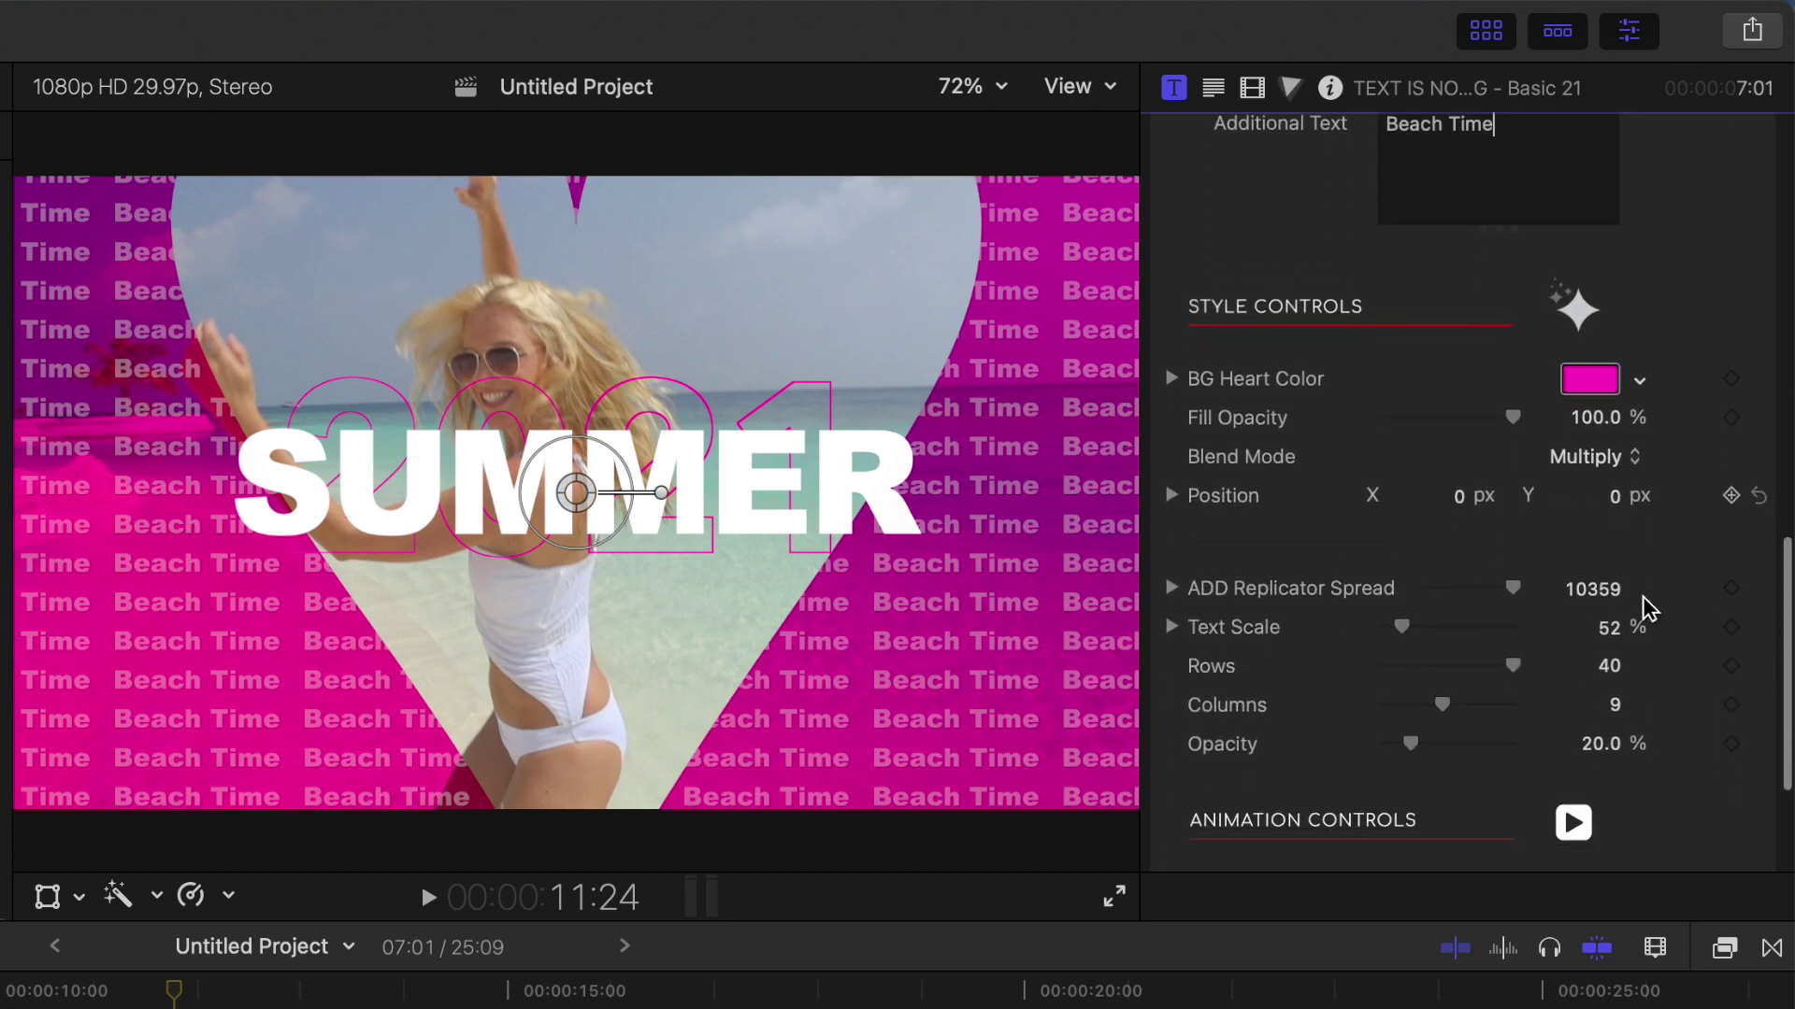
Colour the heart background Maraschino red, set Text Scale to 54%, and enable Edit Text.
{"action": "left_click", "coordinate": [1592, 320]}
{"action": "left_click", "coordinate": [1090, 774]}
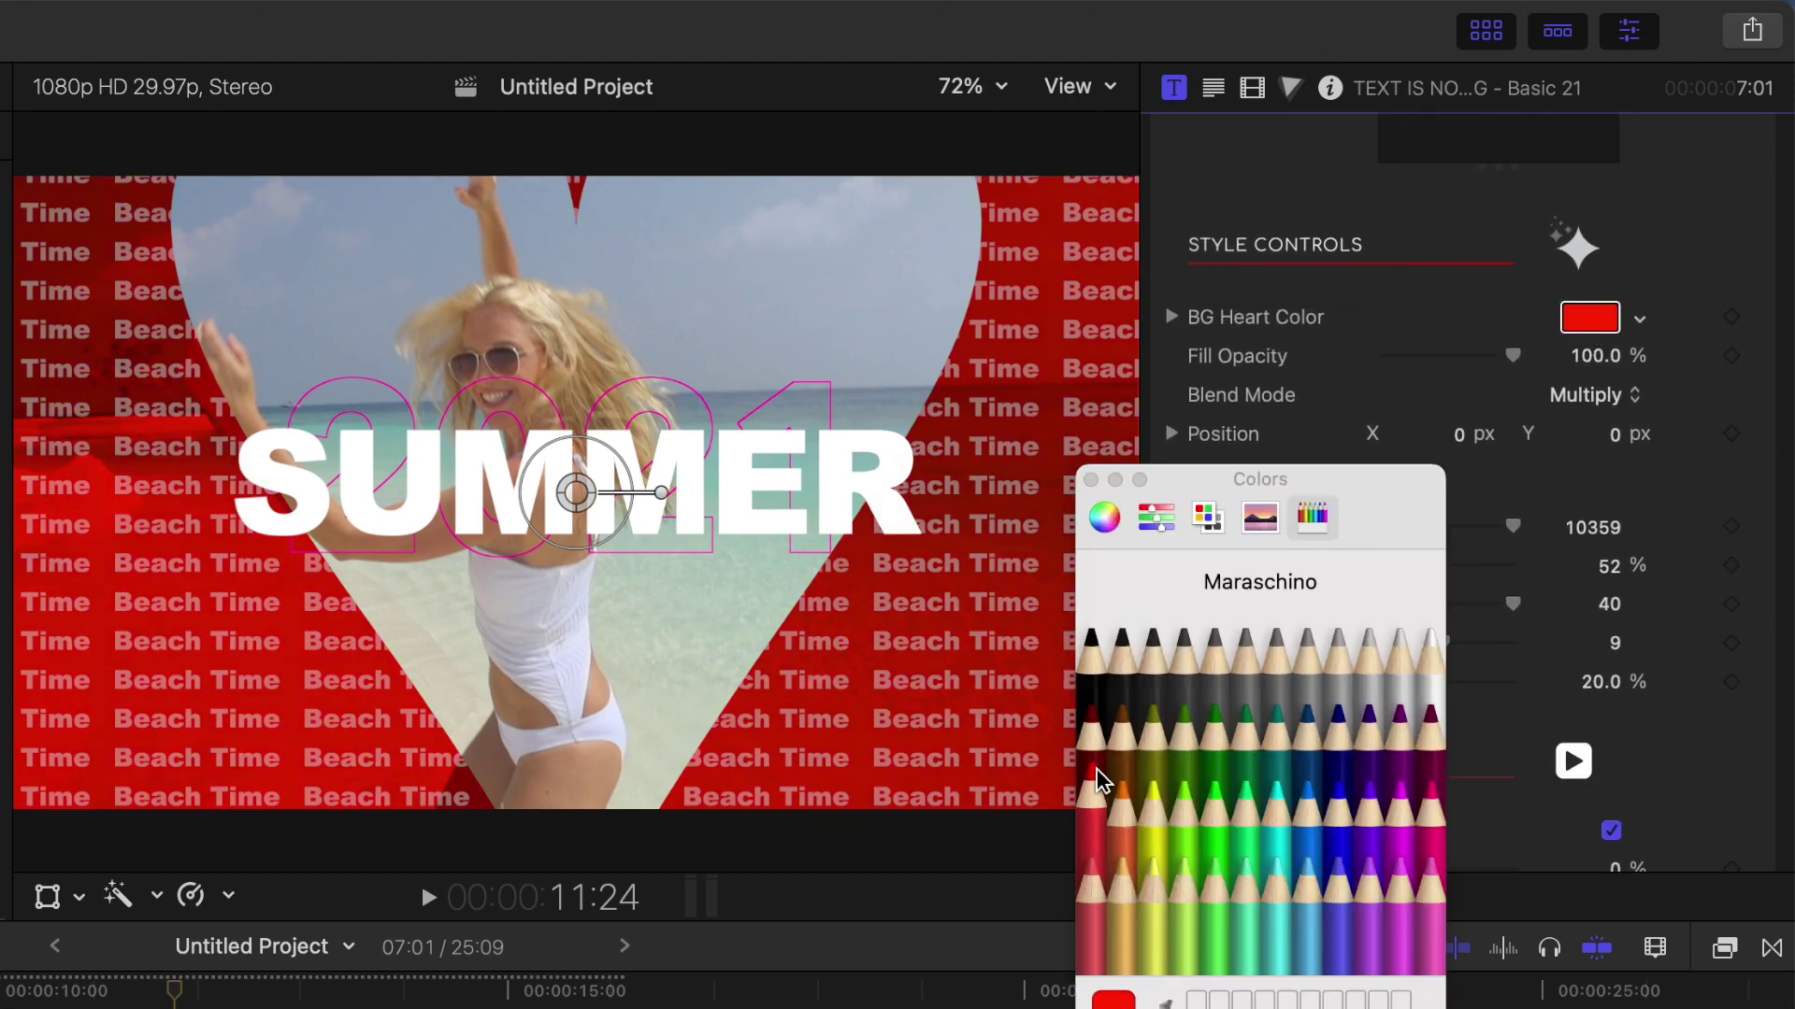
{"action": "left_click", "coordinate": [1091, 480]}
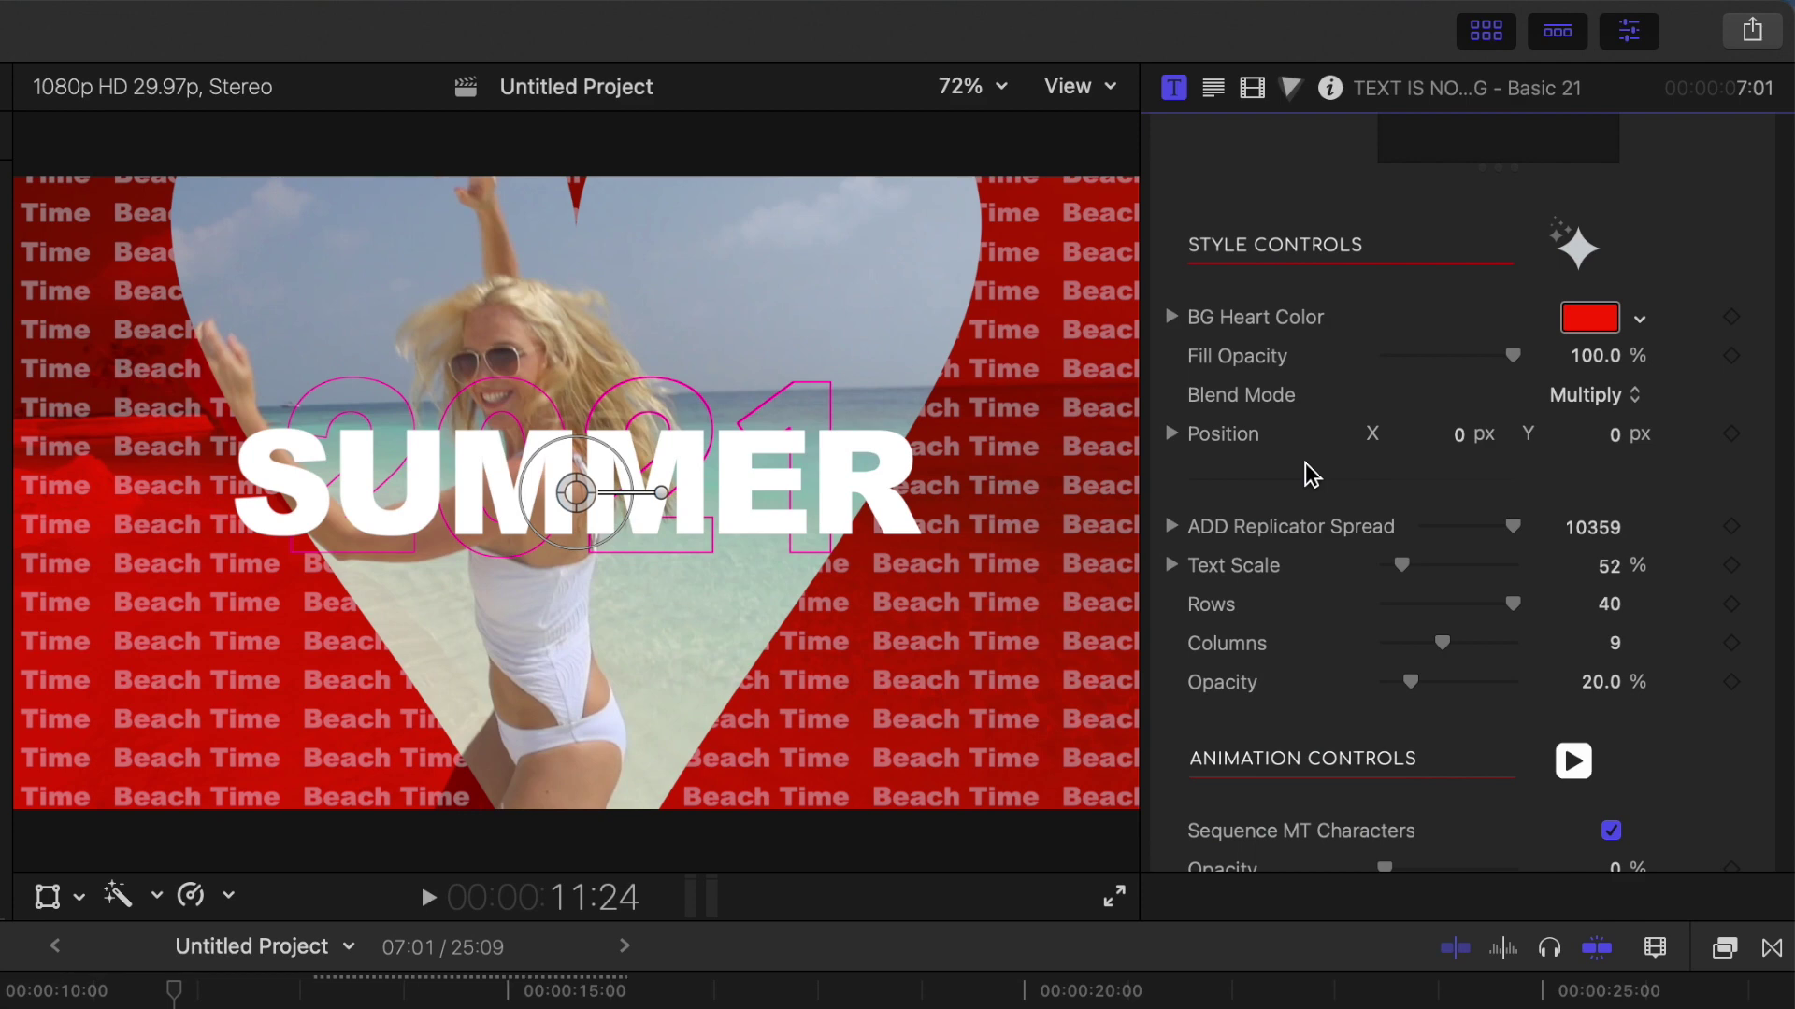
{"action": "left_click_drag", "start_coordinate": [1403, 563], "coordinate": [1406, 565]}
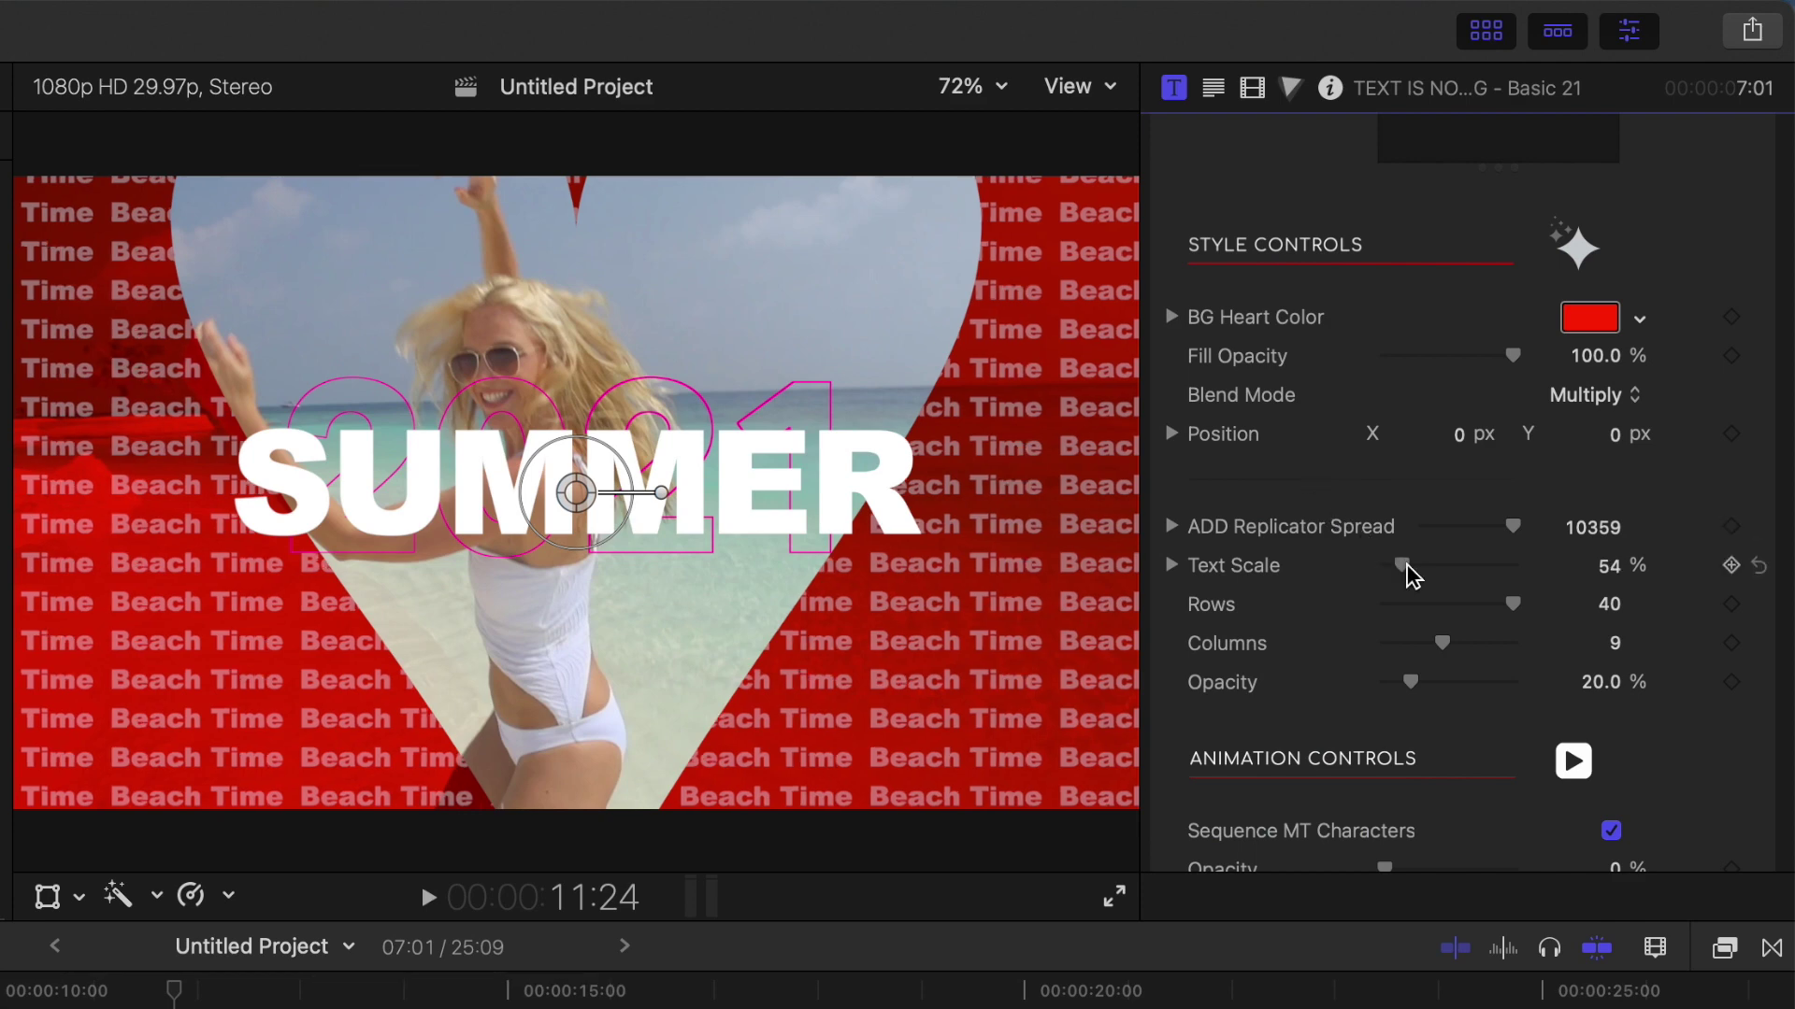
{"action": "scroll", "coordinate": [1483, 533], "scroll_direction": "up", "scroll_amount": 10}
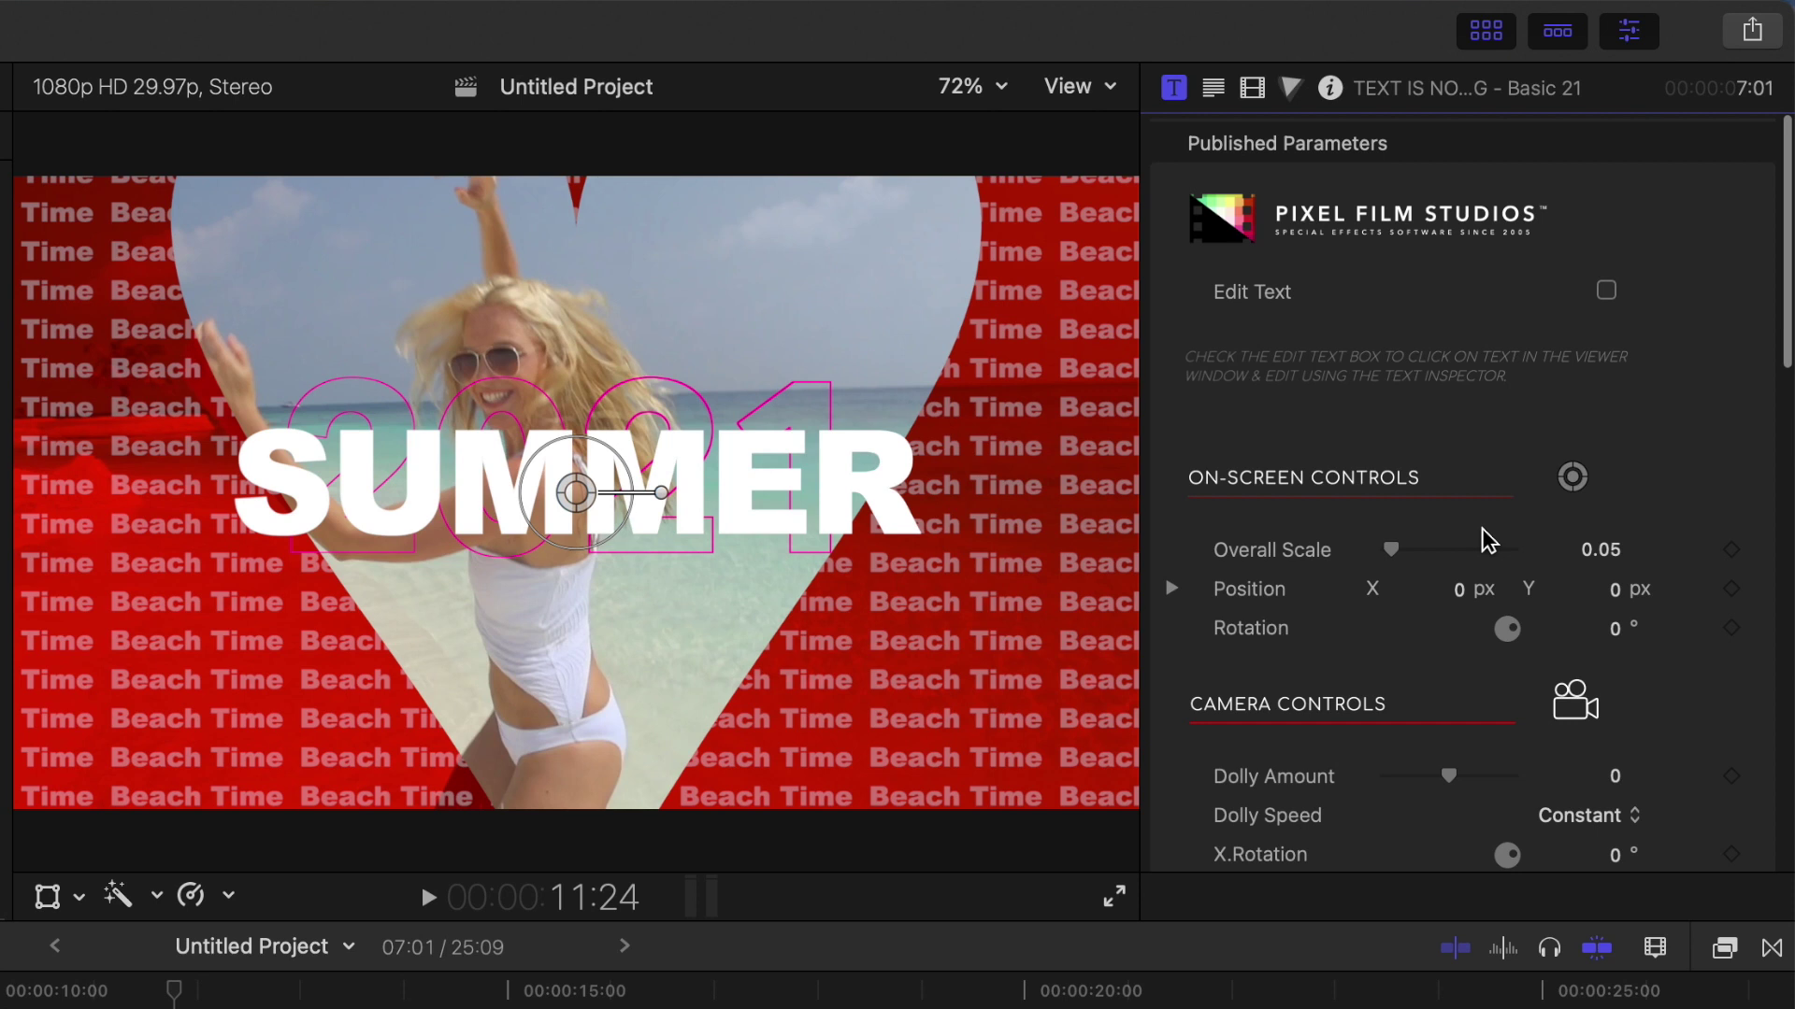
{"action": "left_click", "coordinate": [1604, 292]}
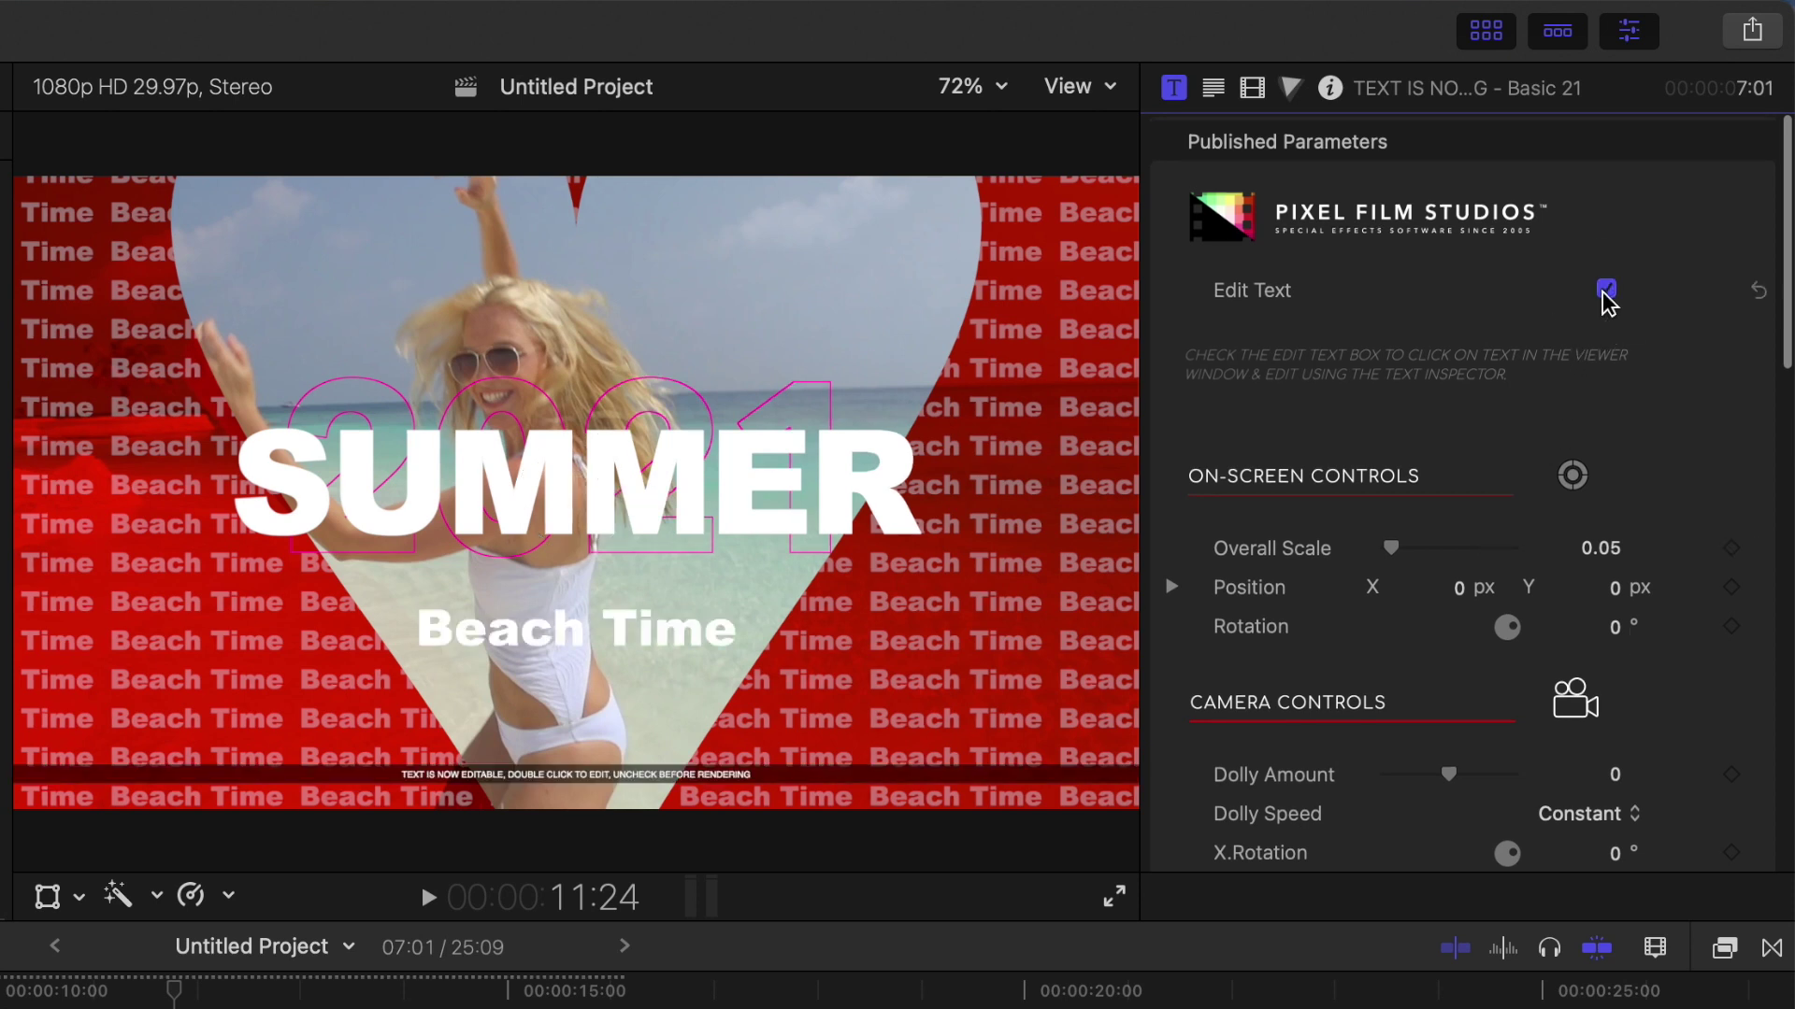
Open the 2021 subtitle in the viewer for editing and bring up its font choices.
{"action": "left_click", "coordinate": [645, 418]}
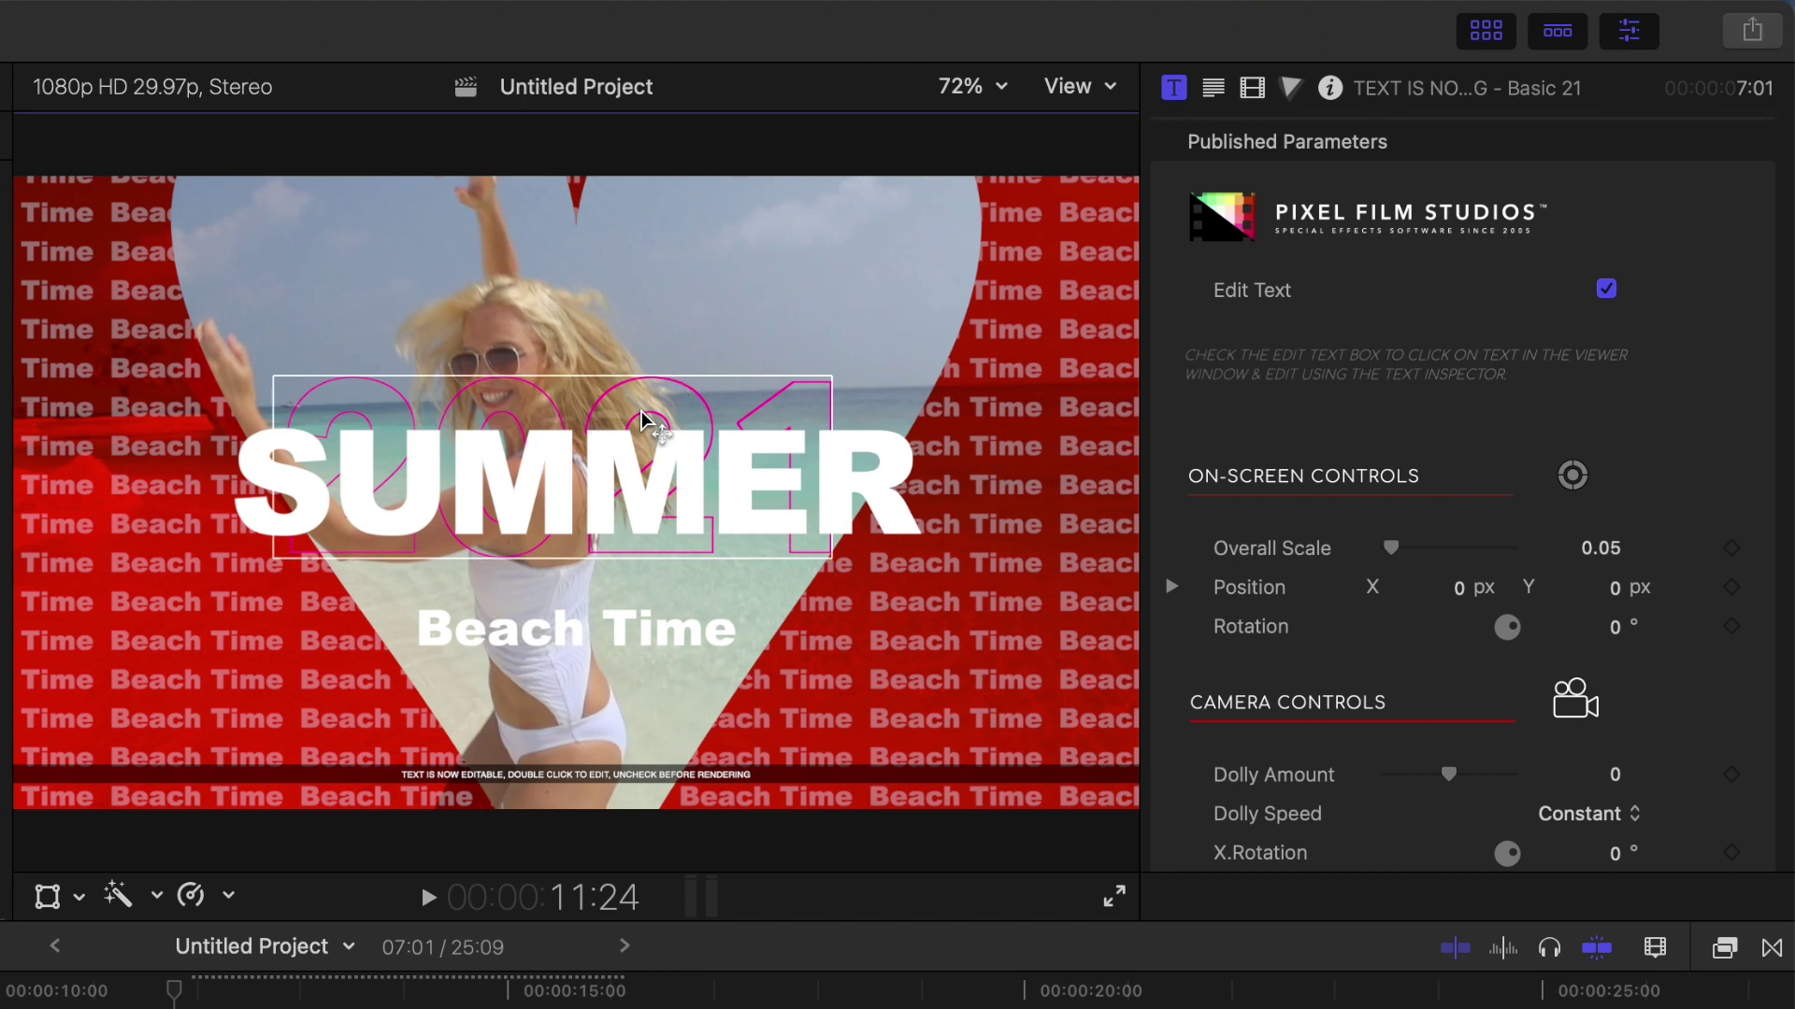
{"action": "double_click", "coordinate": [645, 418]}
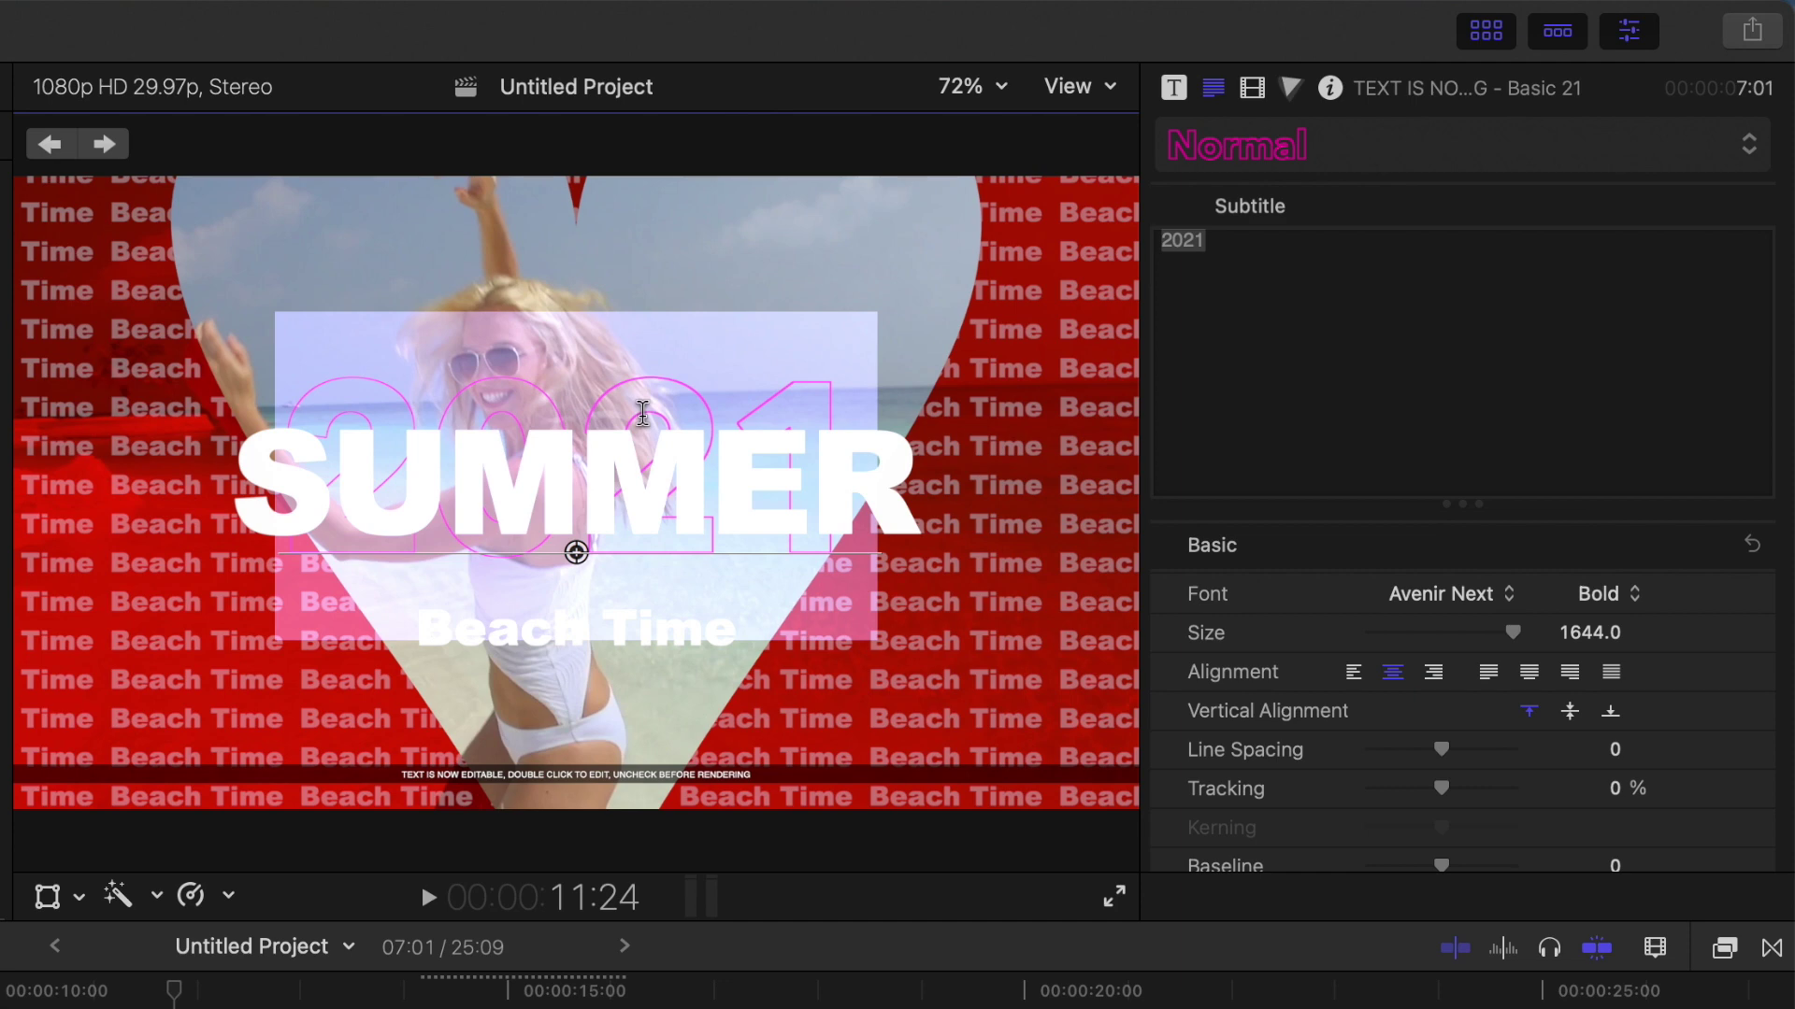
{"action": "left_click", "coordinate": [1514, 601]}
Make the 2021 subtitle Avenir Next Regular at size 1821 and turn on its outline.
{"action": "left_click", "coordinate": [1514, 607]}
{"action": "left_click_drag", "start_coordinate": [1589, 633], "coordinate": [1558, 653]}
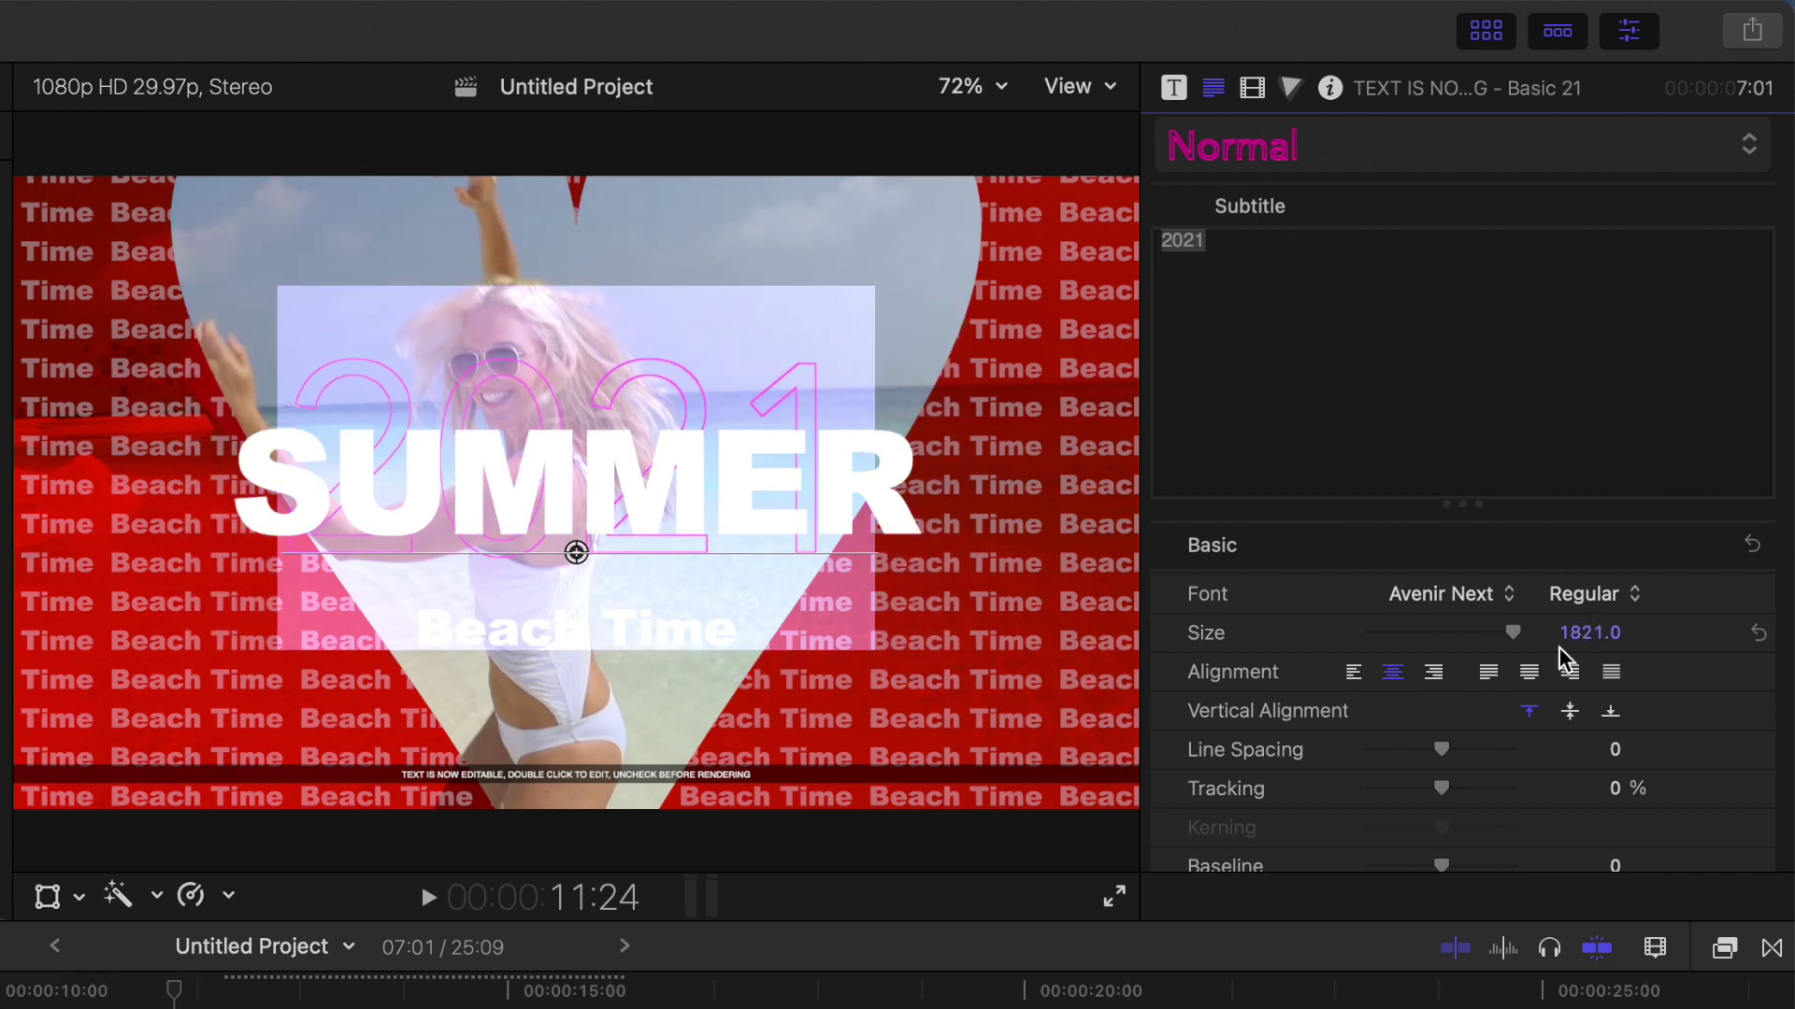
{"action": "scroll", "coordinate": [1636, 711], "scroll_direction": "down", "scroll_amount": 10}
{"action": "left_click", "coordinate": [1702, 753]}
Give the 2021 outline the green Spring colour at width 9, then switch off Edit Text.
{"action": "scroll", "coordinate": [1703, 753], "scroll_direction": "down", "scroll_amount": 3}
{"action": "left_click", "coordinate": [1589, 671]}
{"action": "left_click", "coordinate": [1337, 804]}
{"action": "left_click", "coordinate": [1159, 804]}
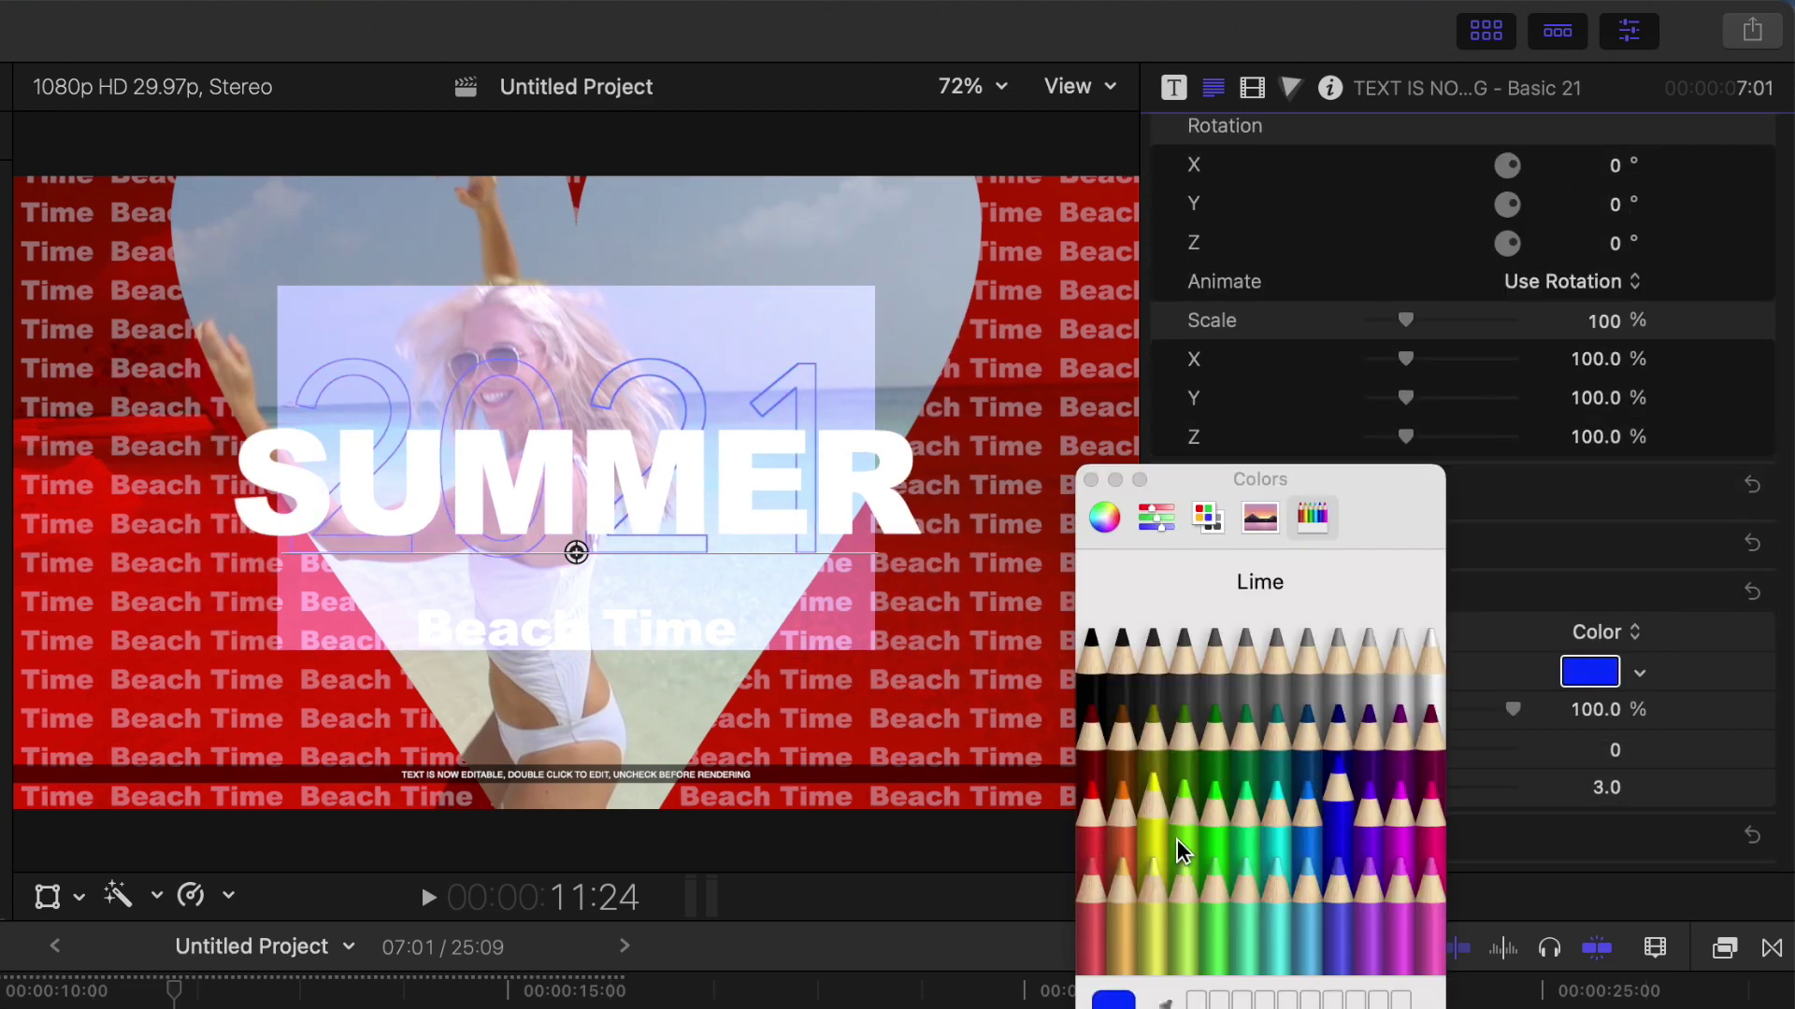
{"action": "left_click", "coordinate": [1215, 803]}
{"action": "left_click", "coordinate": [1589, 671]}
{"action": "left_click_drag", "start_coordinate": [1399, 787], "coordinate": [1454, 804]}
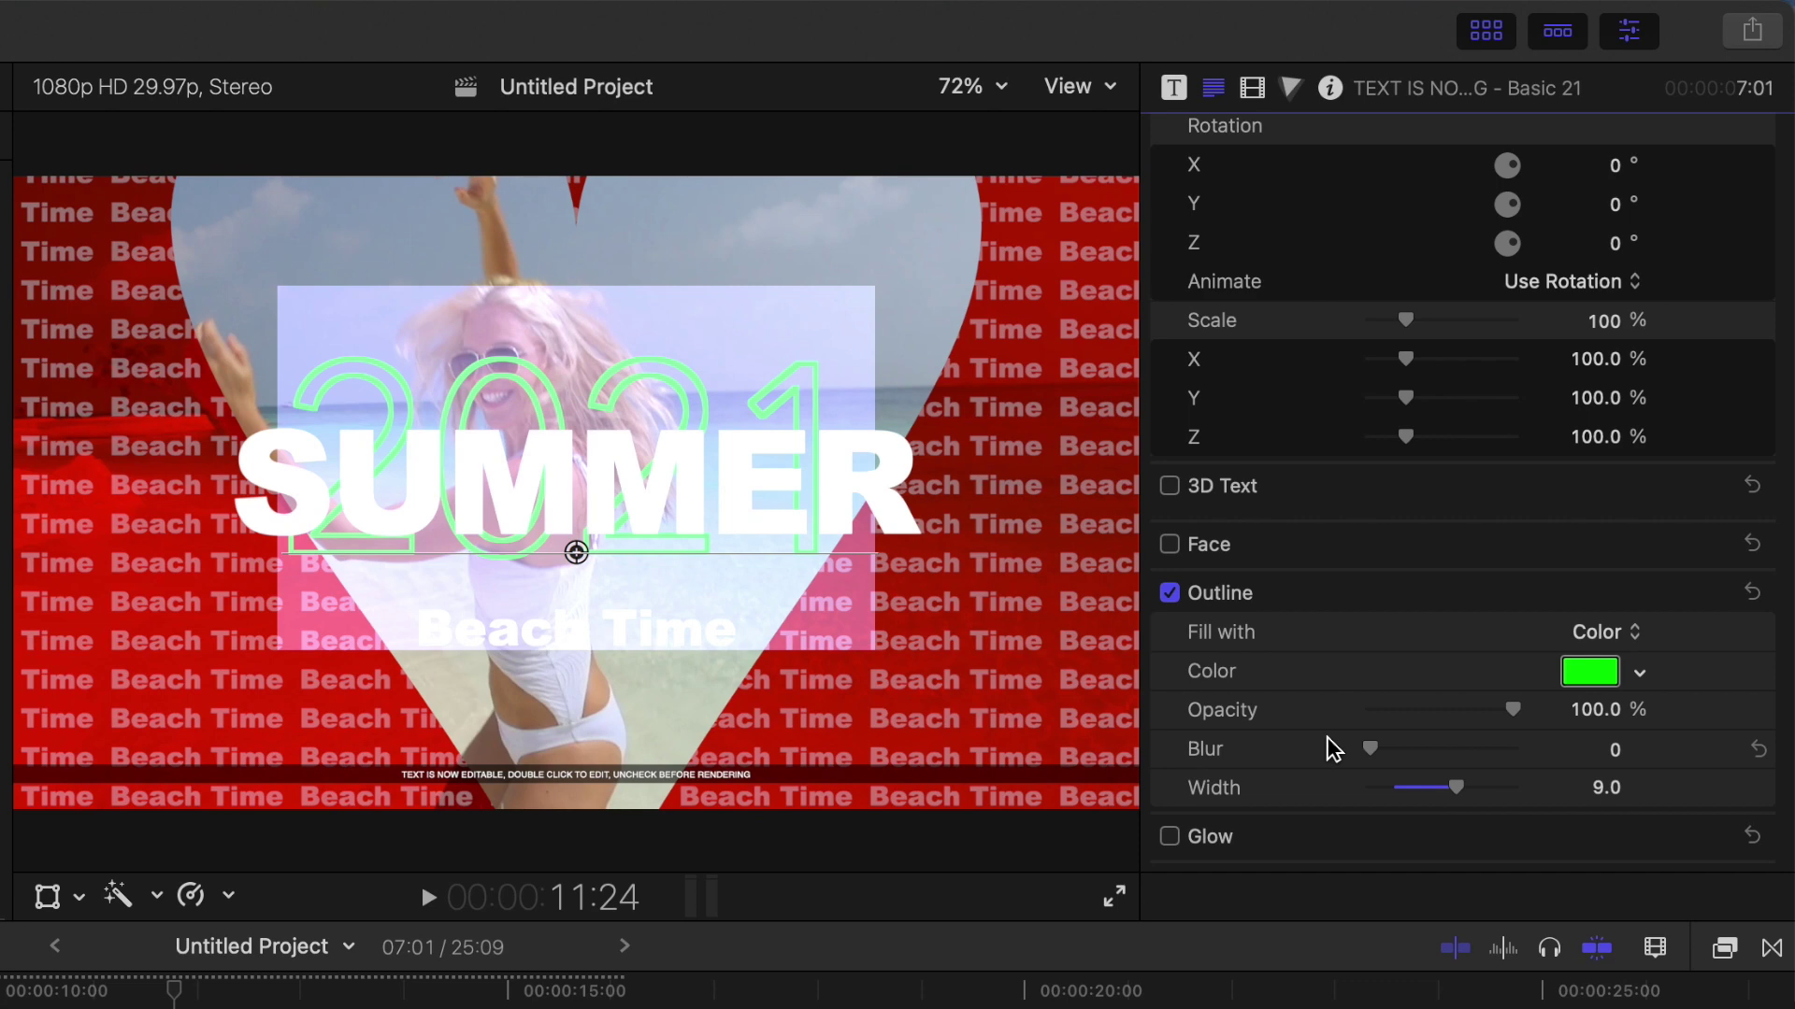
{"action": "scroll", "coordinate": [1176, 134], "scroll_direction": "up", "scroll_amount": 15}
{"action": "left_click", "coordinate": [1175, 90]}
{"action": "left_click", "coordinate": [1602, 290]}
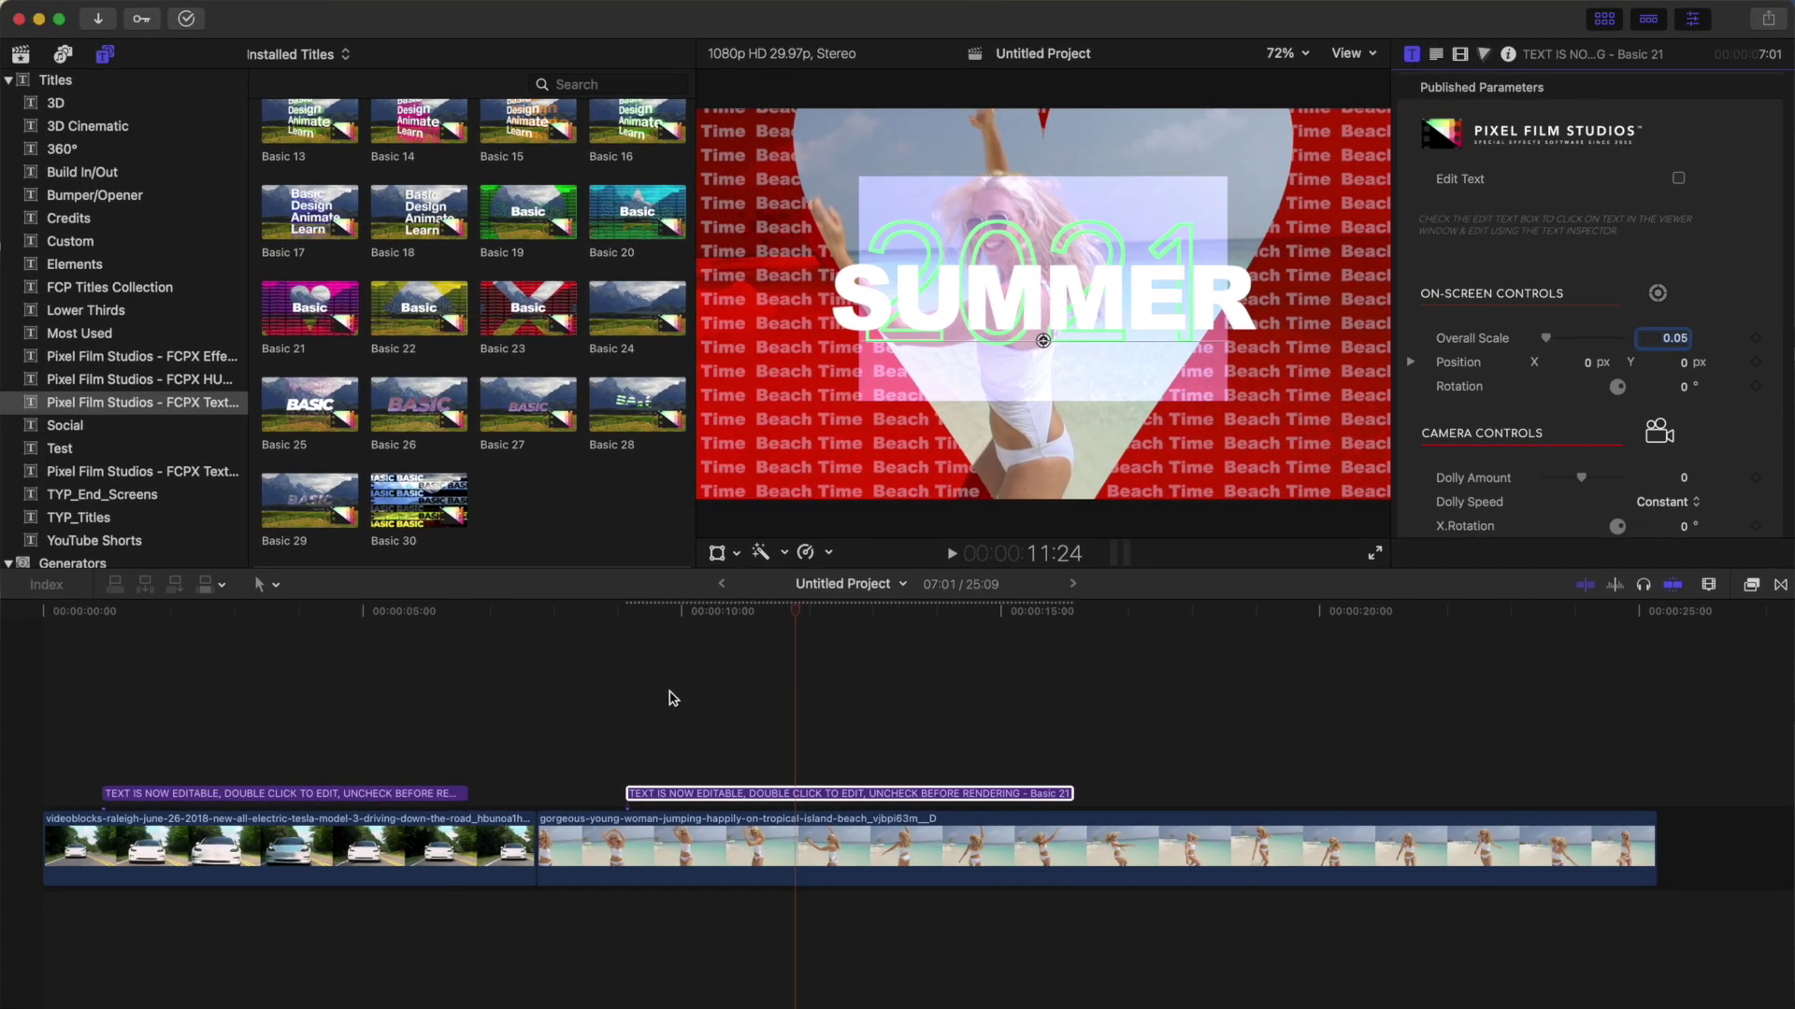
Deselect the SUMMER 2021 title and move the playhead back onto the beach footage before it.
{"action": "left_click", "coordinate": [588, 677]}
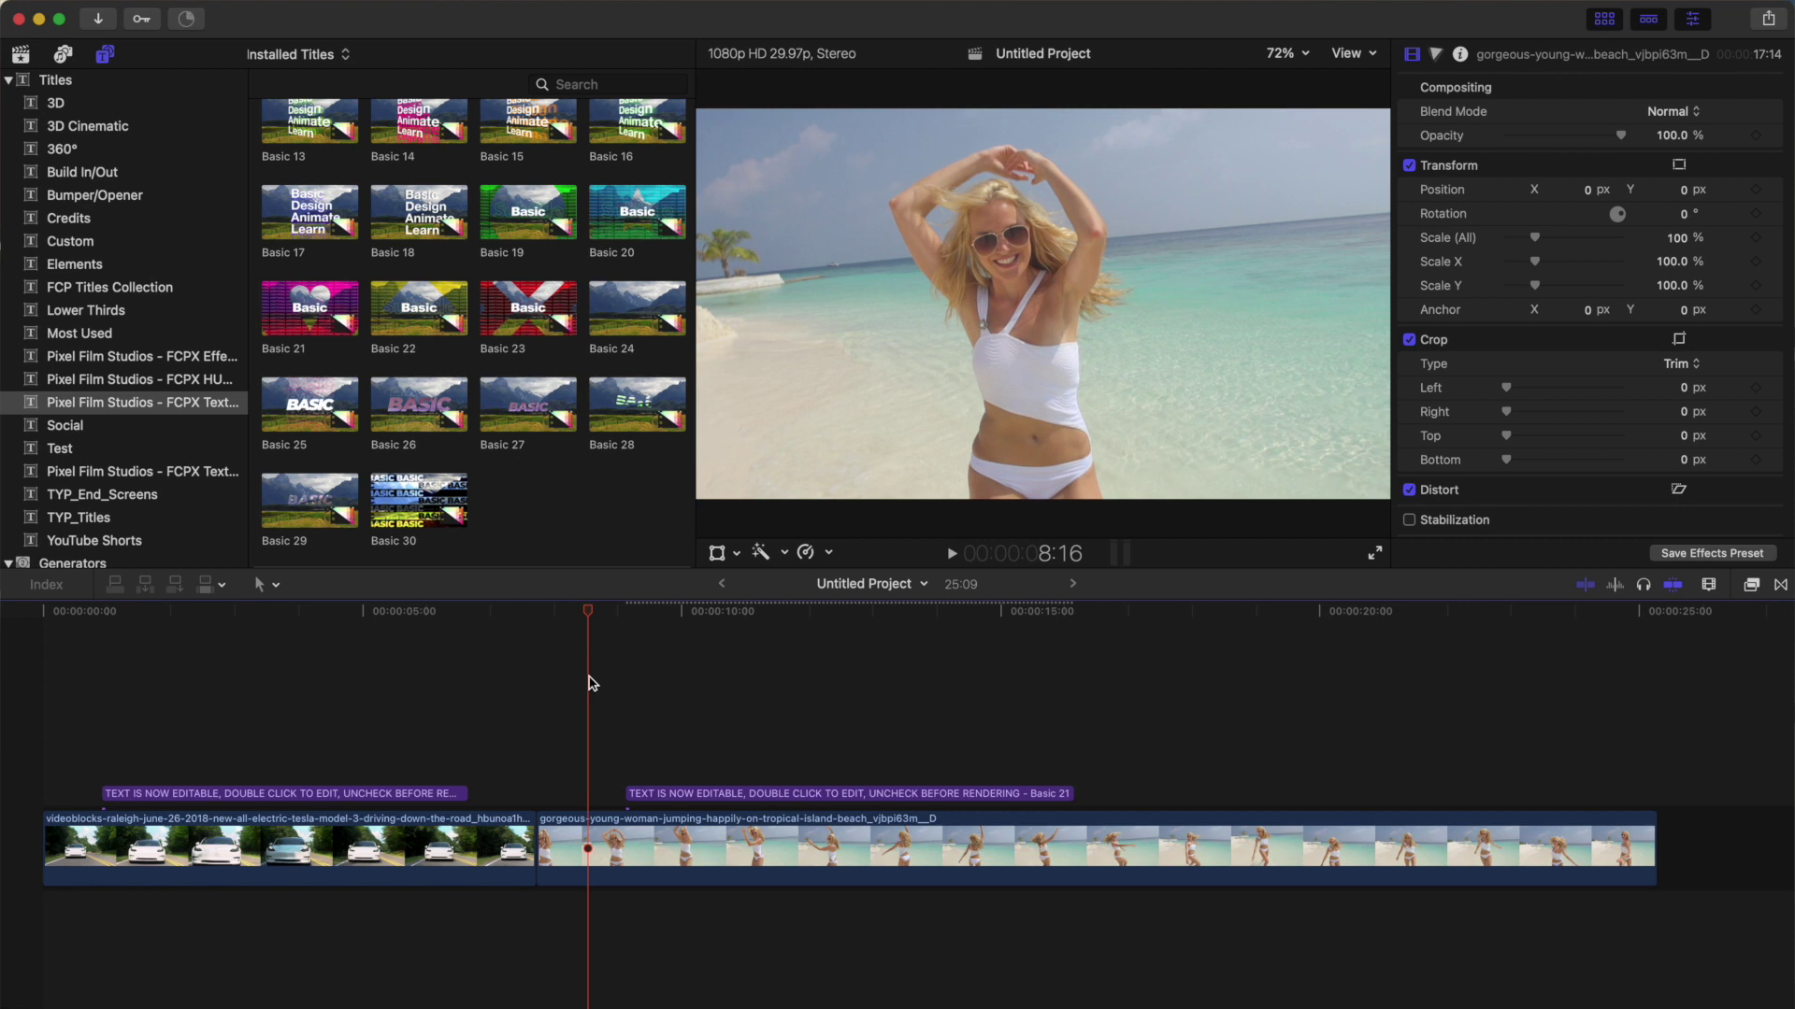